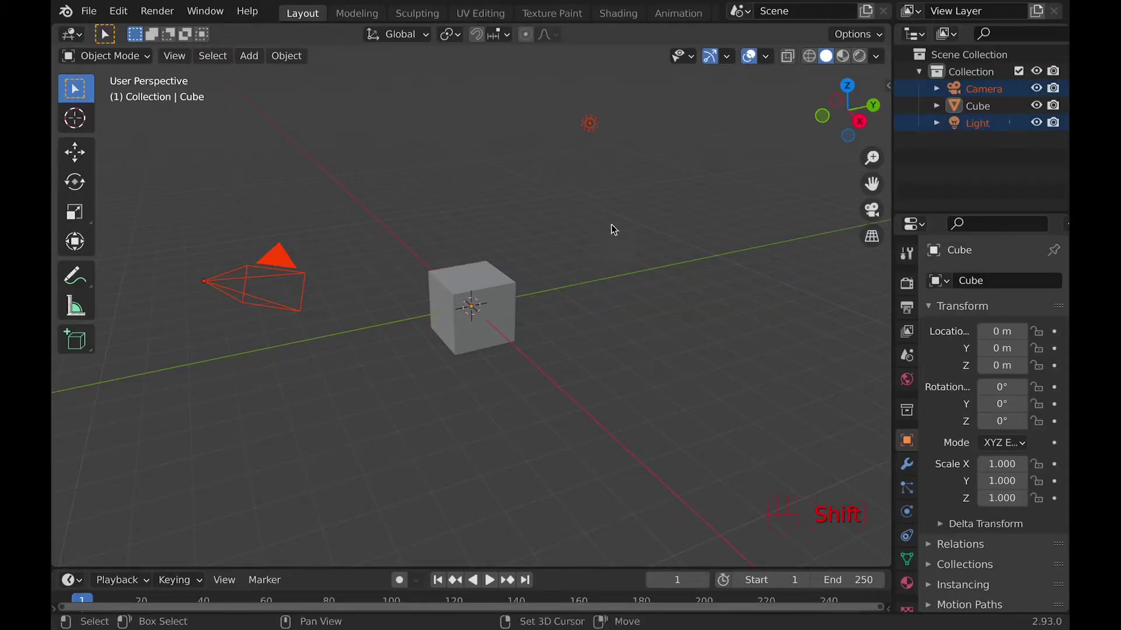
# Delete the default camera, light and cube from the scene.
pyautogui.press('x')
pyautogui.click(582, 208)
pyautogui.click(467, 331)
pyautogui.press('x')
pyautogui.press('x')
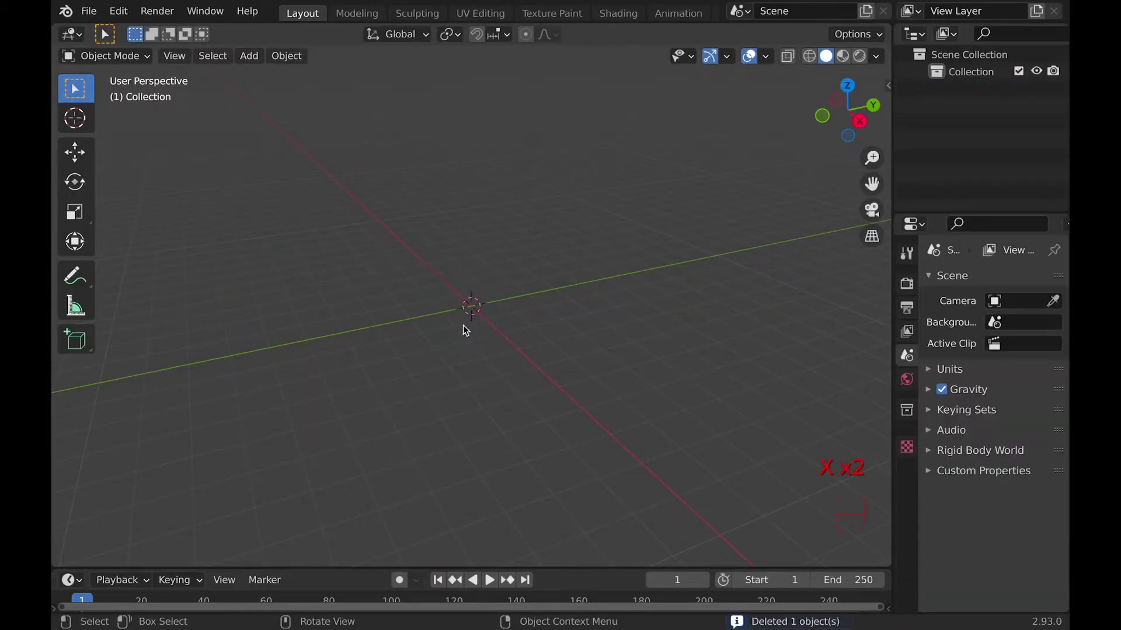
# Add a 144-vertex circle with 3 m radius and edit it from top view.
pyautogui.hotkey('shift', 'a')
pyautogui.moveTo(469, 292)
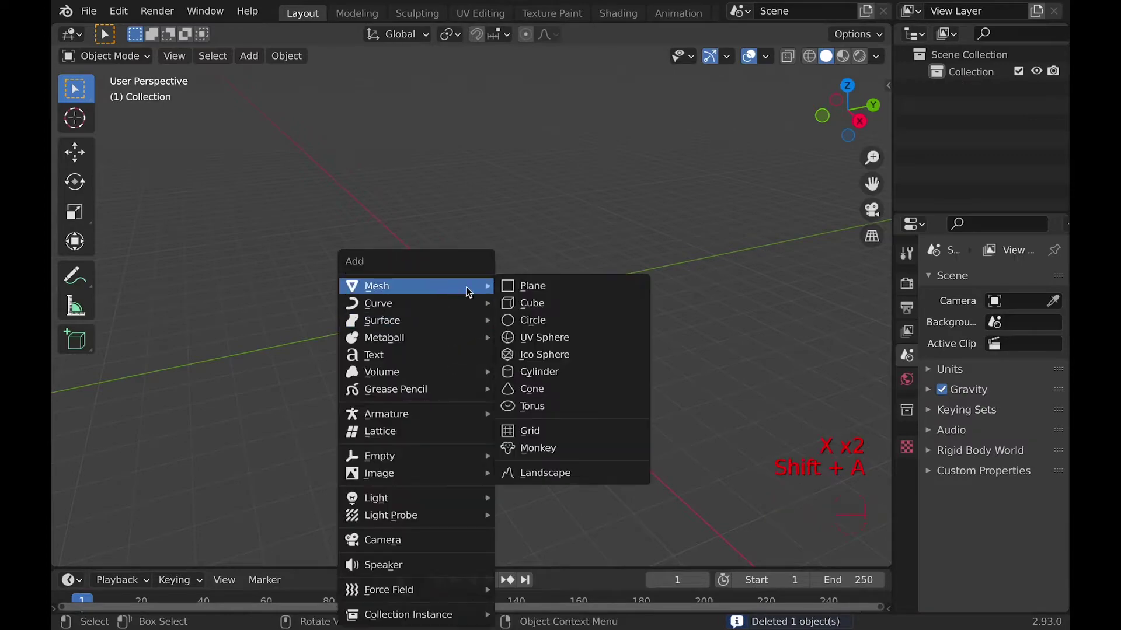
pyautogui.click(525, 320)
pyautogui.click(146, 574)
pyautogui.click(278, 369)
pyautogui.write('1')
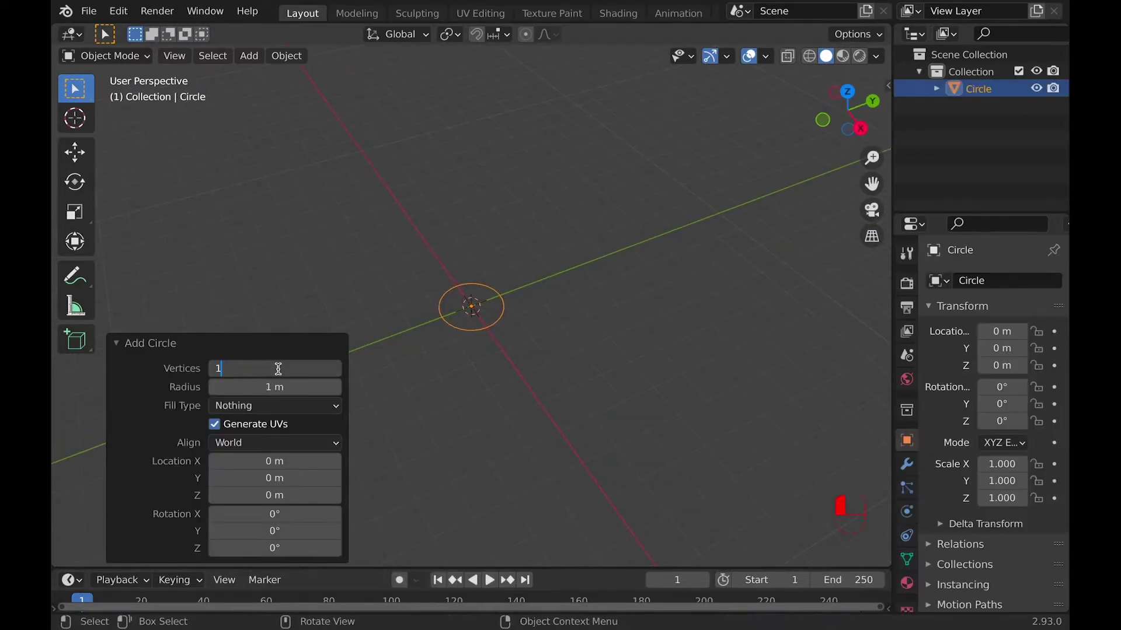
pyautogui.write('44')
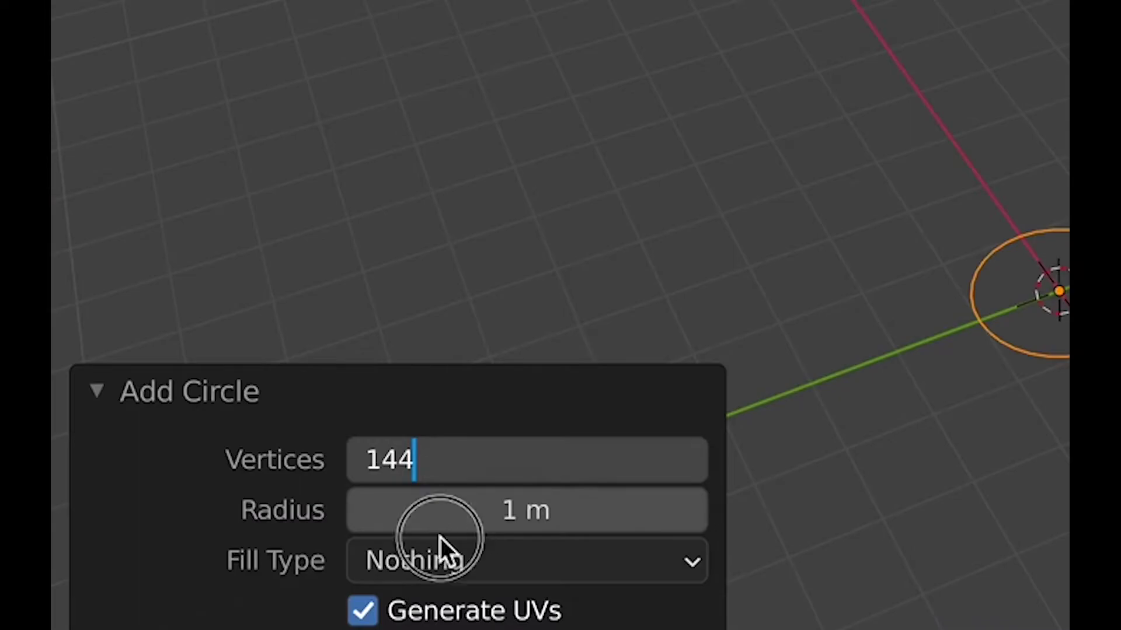
pyautogui.press('Return')
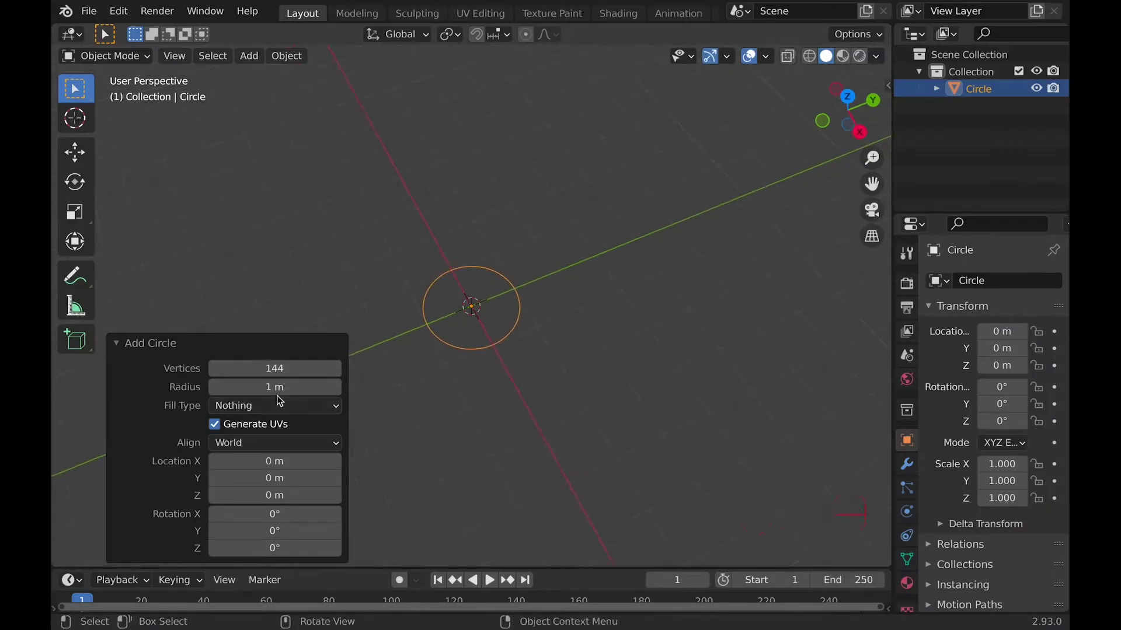
pyautogui.write('3')
pyautogui.press('Return')
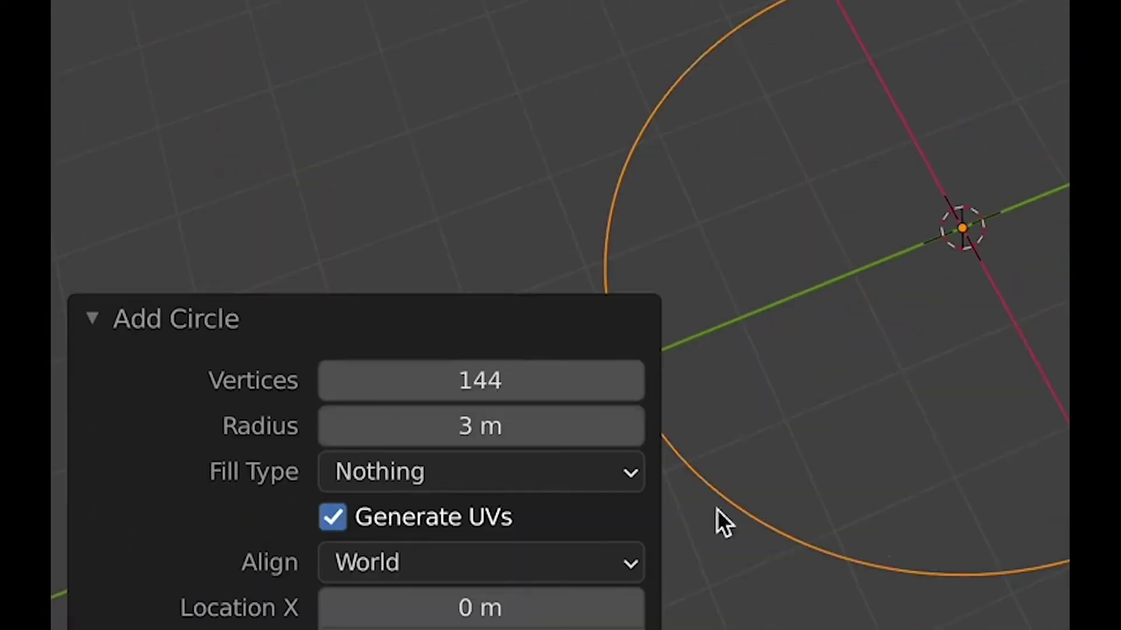
pyautogui.press('Tab')
pyautogui.press('KP_7')
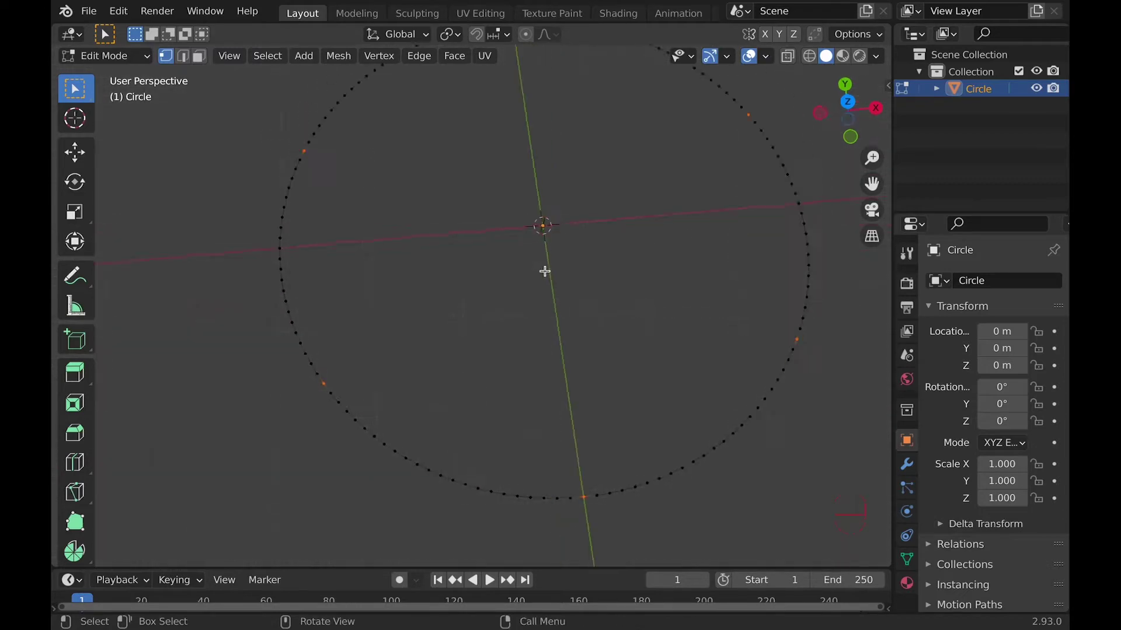
# Extrude the selected circle vertices about 1 m down into legs.
pyautogui.press('e')
pyautogui.click(551, 333)
pyautogui.moveTo(550, 333); pyautogui.dragTo(525, 292, button='middle')
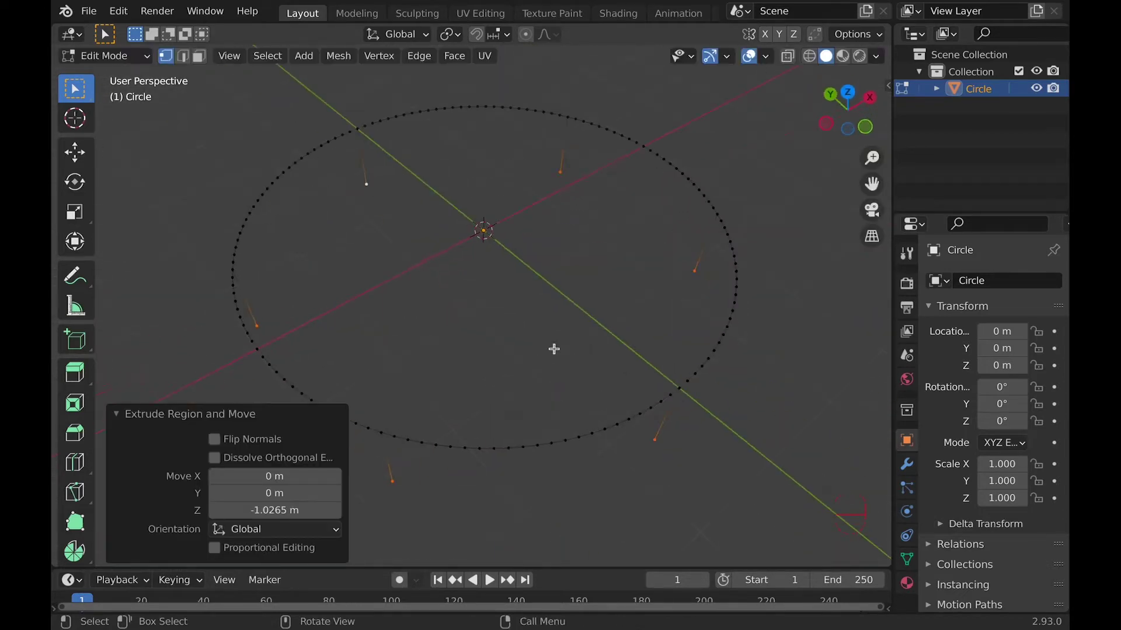
pyautogui.moveTo(554, 349); pyautogui.dragTo(439, 418, button='middle')
pyautogui.click(440, 418)
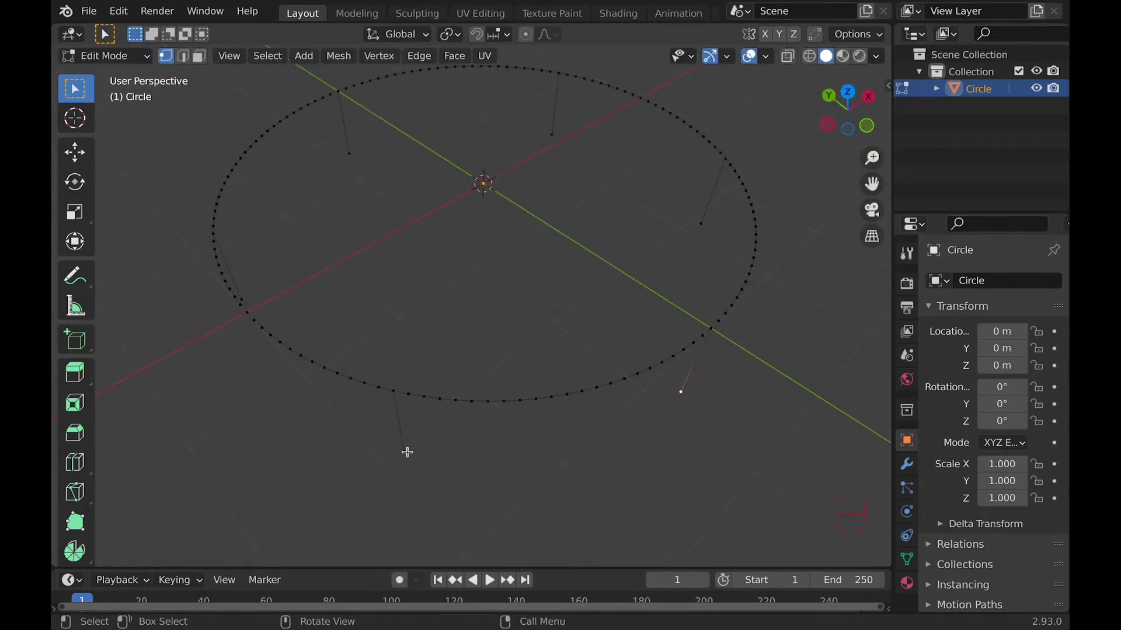
# Extrude the leg tips and scale them inward to 0.4, then return to Object Mode.
pyautogui.press('e')
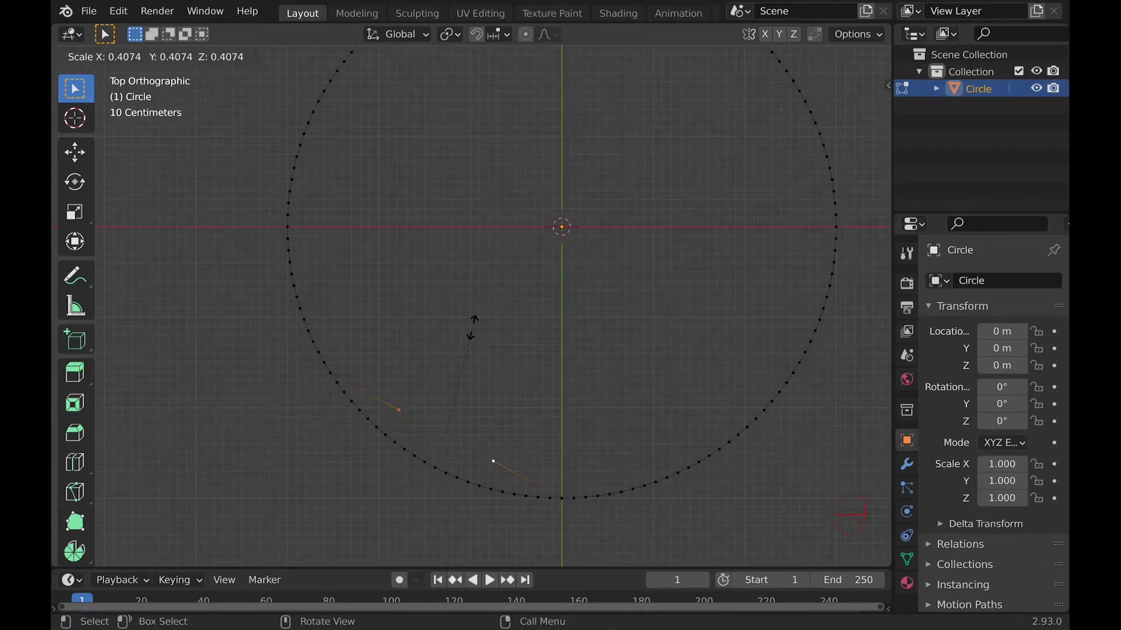
pyautogui.write('4')
pyautogui.press('Return')
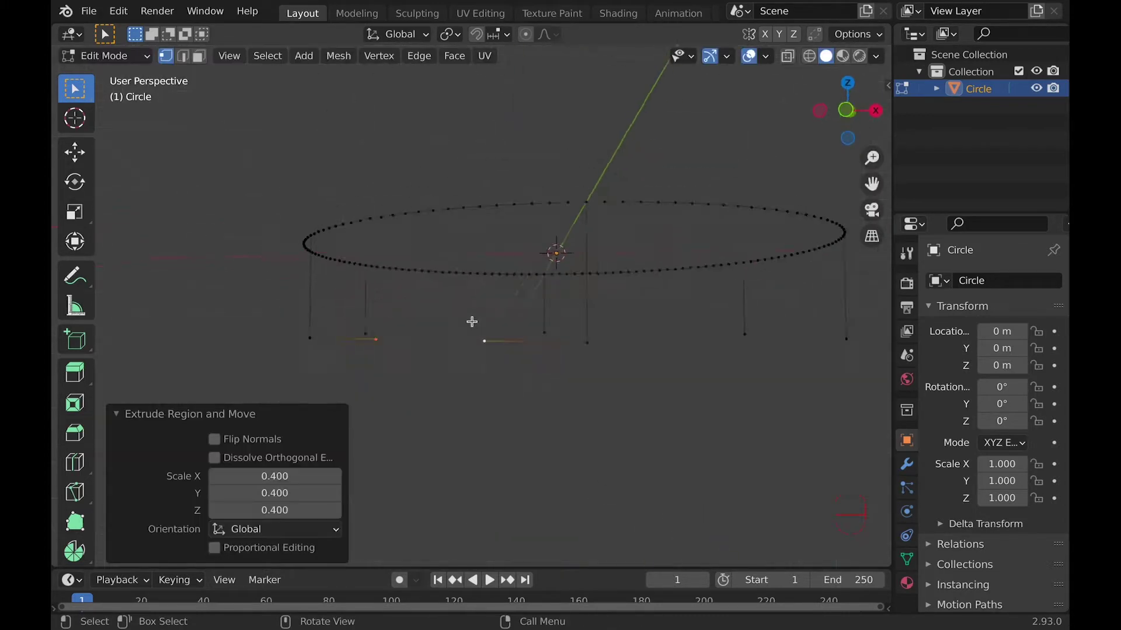
pyautogui.click(625, 342)
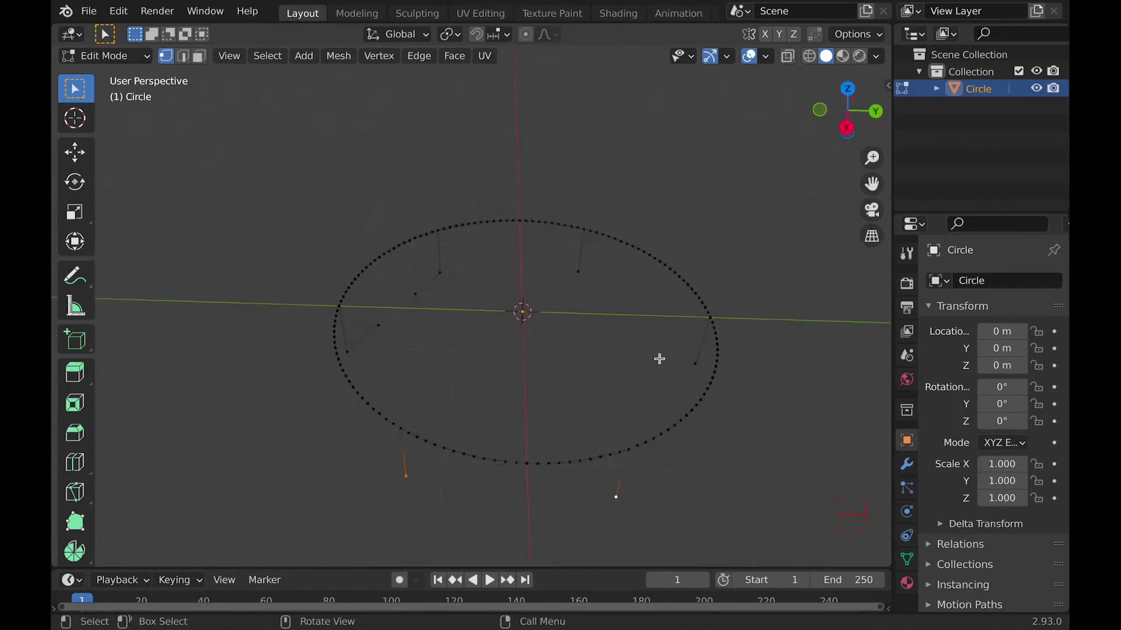
pyautogui.press('Tab')
pyautogui.moveTo(439, 311); pyautogui.dragTo(439, 312, button='middle')
pyautogui.click(907, 465)
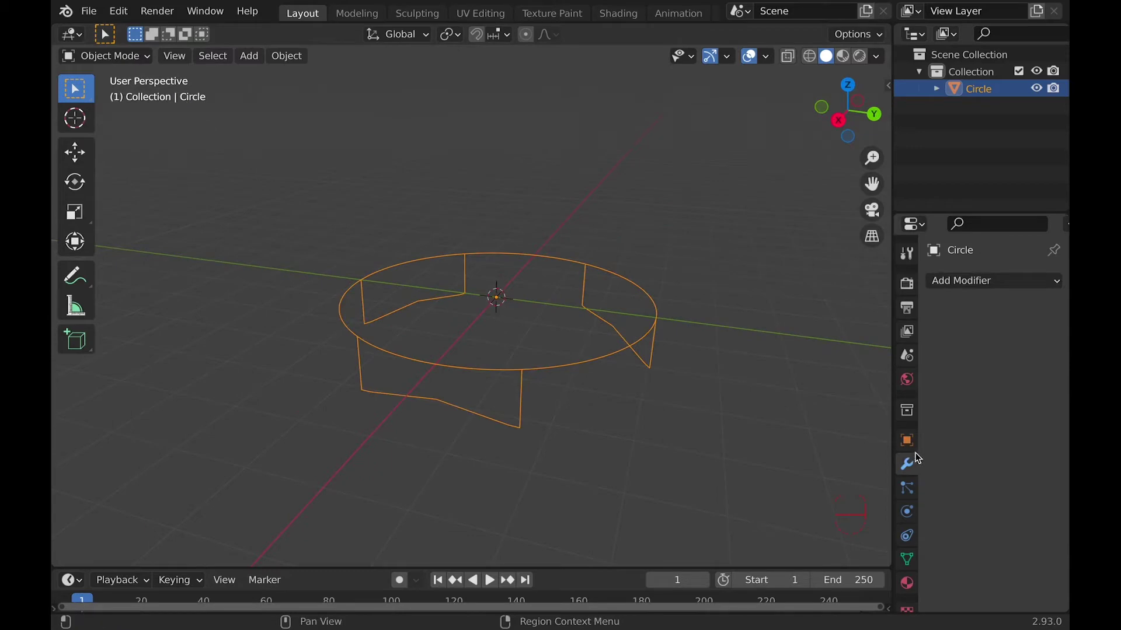
# Add a Skin modifier and scale the skin thickness of all vertices to 0.341.
pyautogui.click(986, 279)
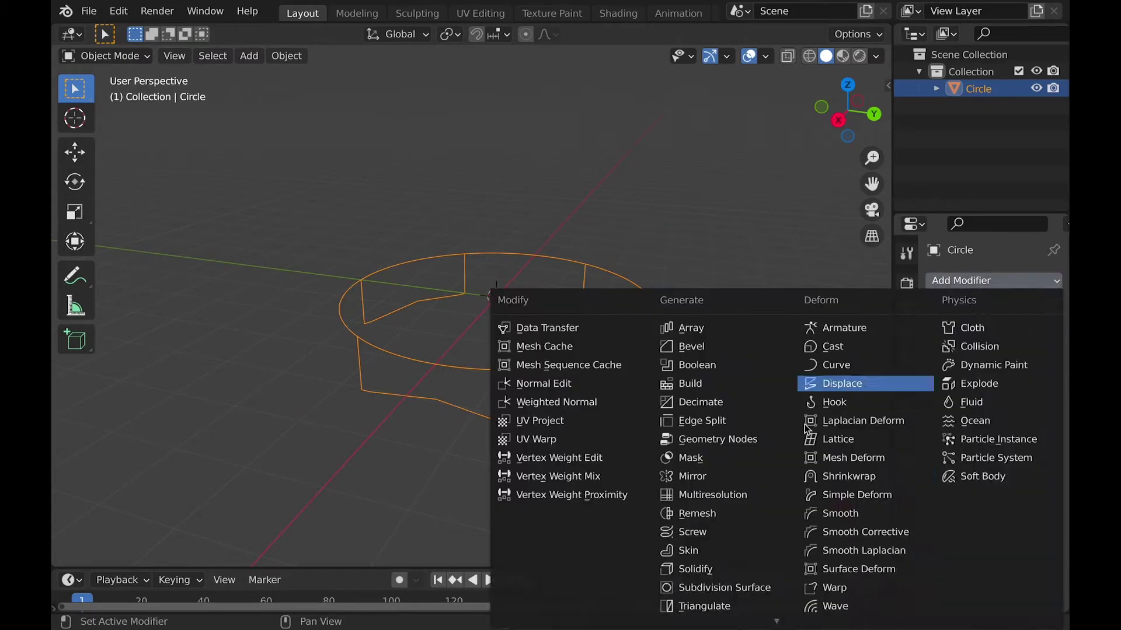
pyautogui.click(685, 552)
pyautogui.press('Tab')
pyautogui.press('a')
pyautogui.hotkey('alt', 'a')
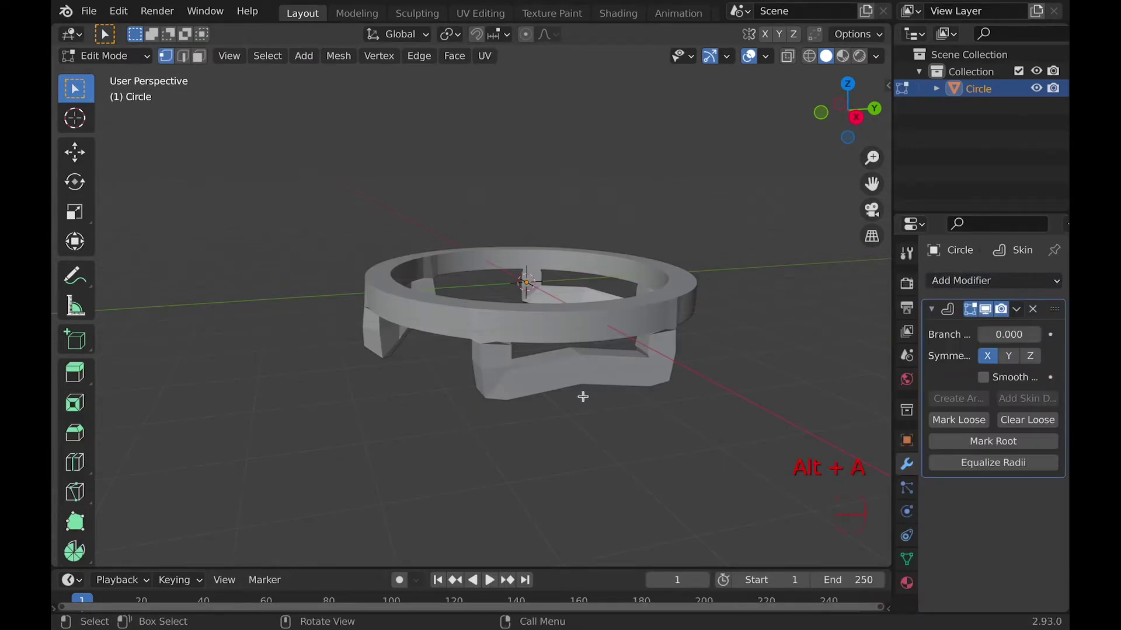
pyautogui.hotkey('shift', 'z')
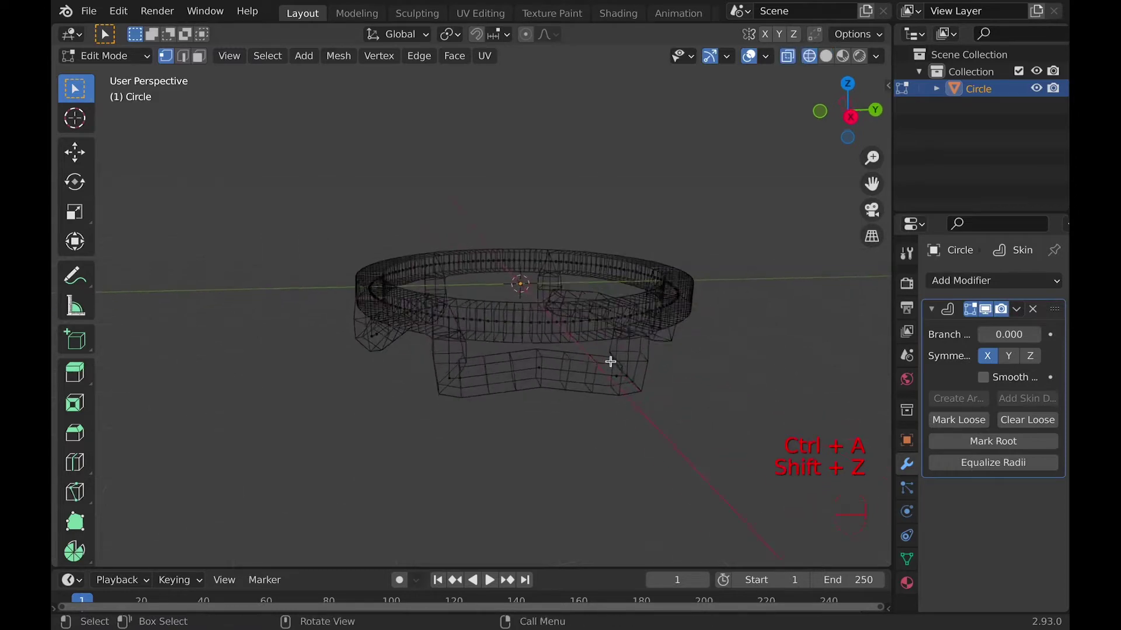
pyautogui.press('a')
pyautogui.hotkey('ctrl', 'a')
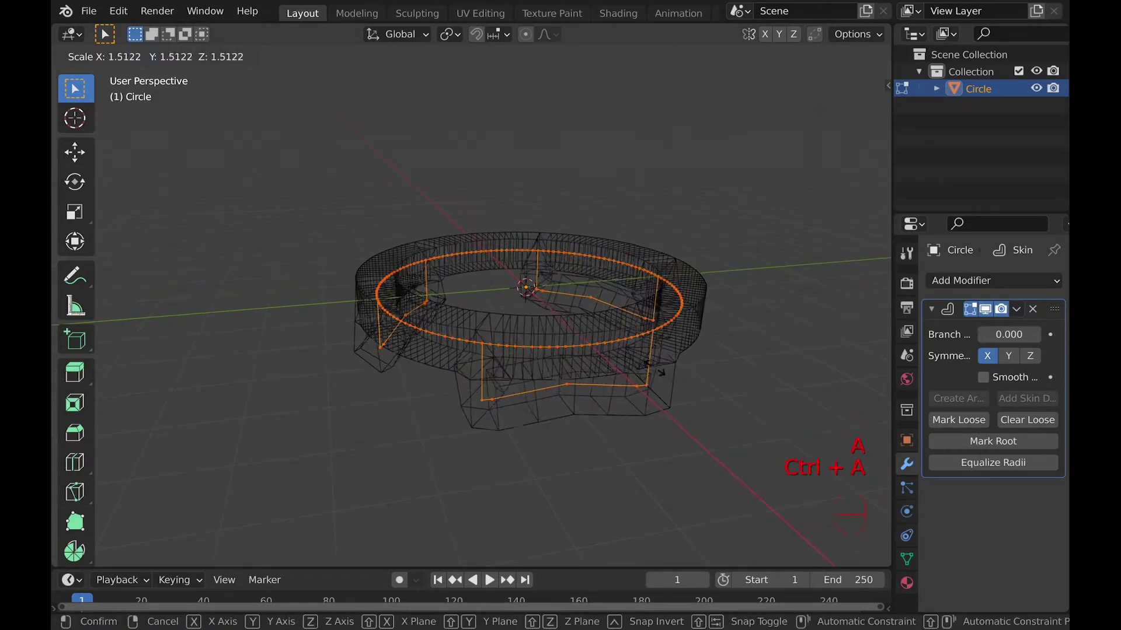
pyautogui.click(559, 306)
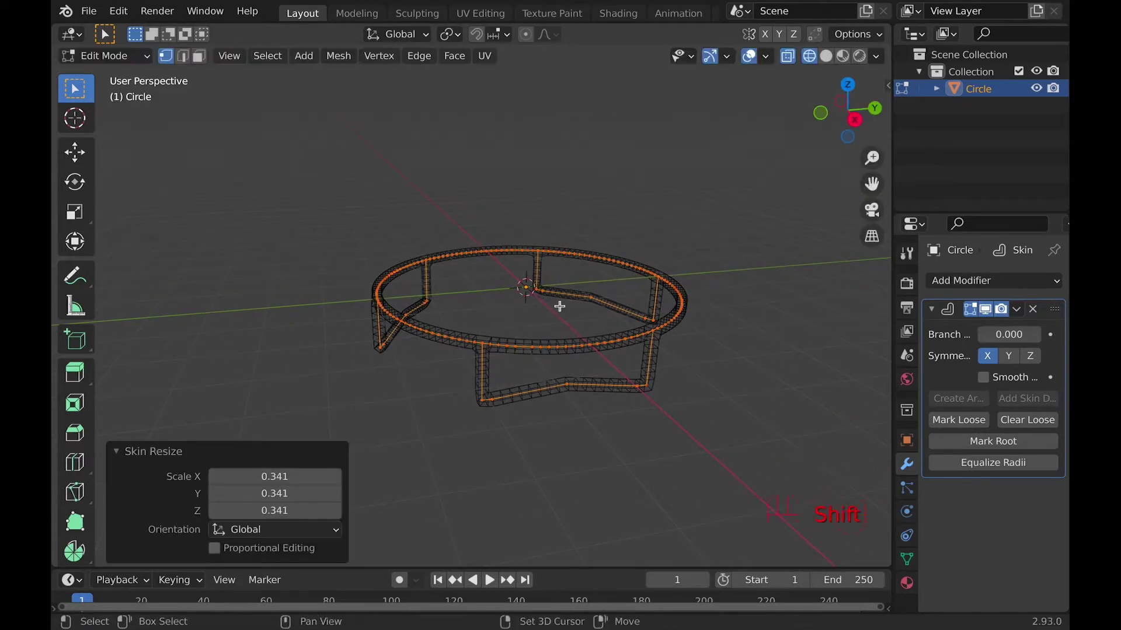
pyautogui.hotkey('shift', 'z')
pyautogui.press('Tab')
# Add a Subdivision Surface modifier with viewport level 2 to smooth the frame tubes.
pyautogui.click(995, 279)
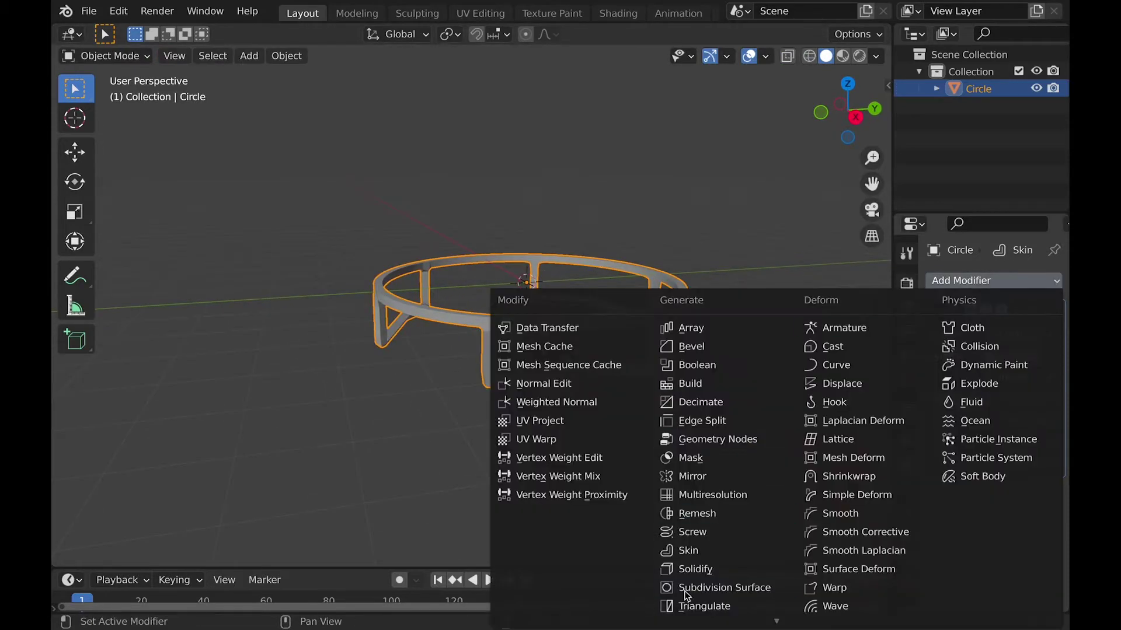
pyautogui.click(691, 600)
pyautogui.scroll(4, 550, 426)
pyautogui.click(1037, 538)
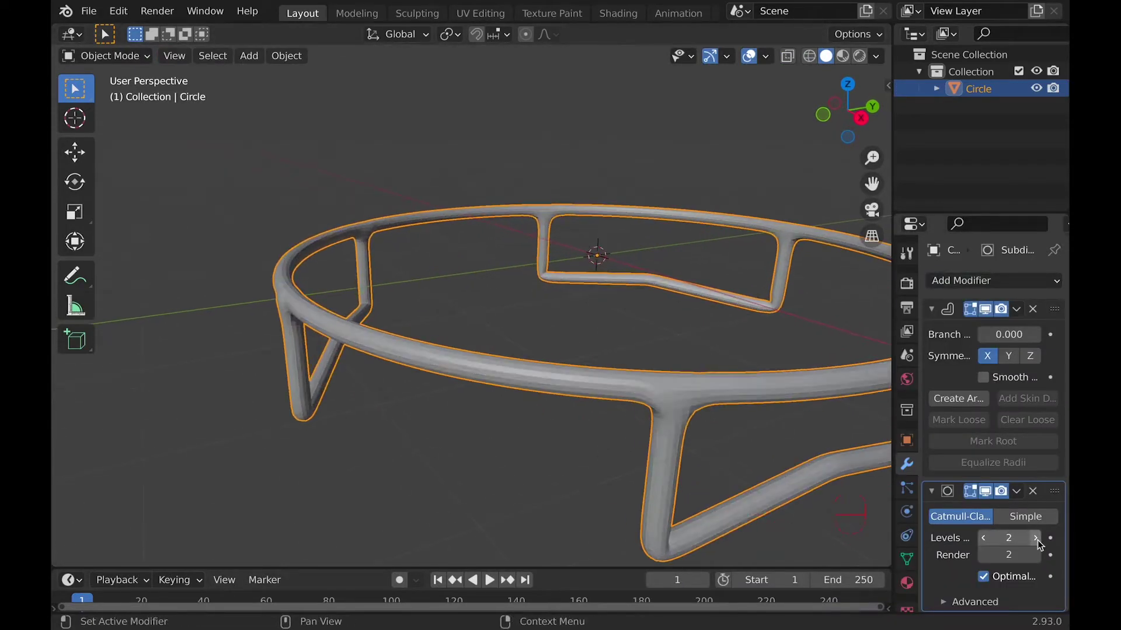
pyautogui.scroll(-5, 582, 381)
pyautogui.moveTo(582, 380); pyautogui.dragTo(590, 402, button='middle')
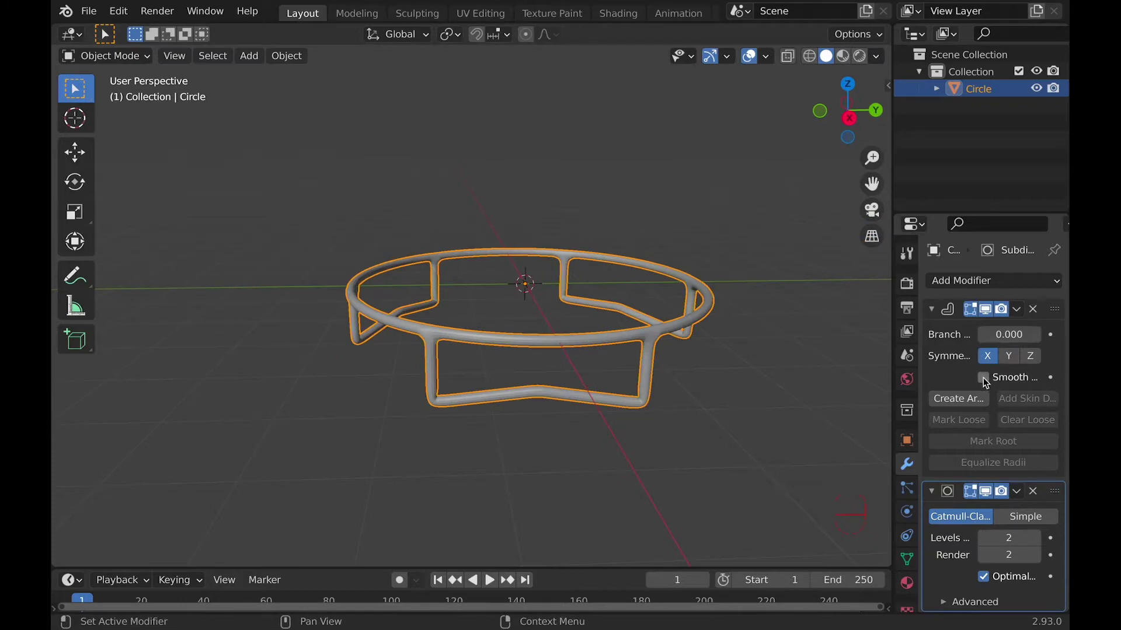
pyautogui.moveTo(472, 408); pyautogui.dragTo(474, 399, button='middle')
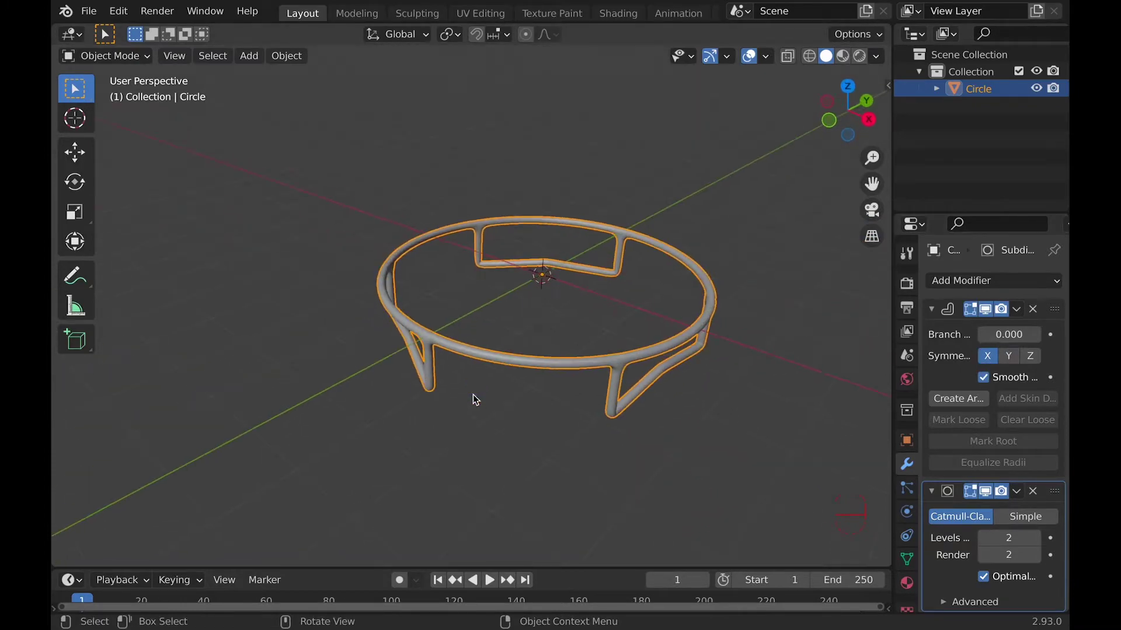
# Add a small circle offset along Y and swept by a Screw modifier (0.03 m, 16 iterations).
pyautogui.hotkey('shift', 'a')
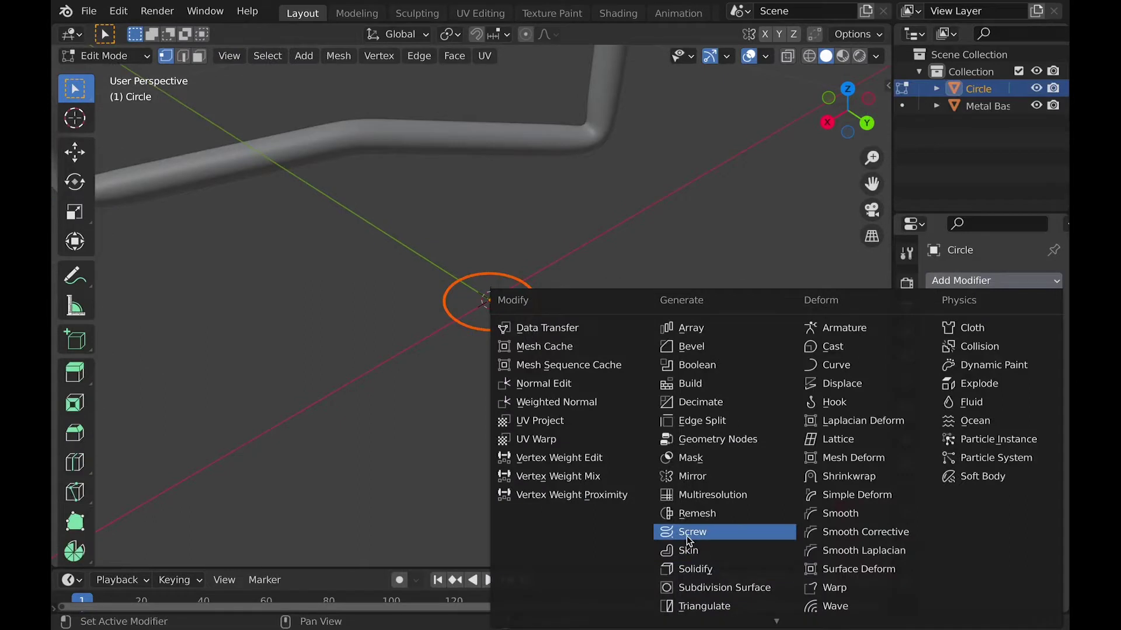
pyautogui.click(686, 534)
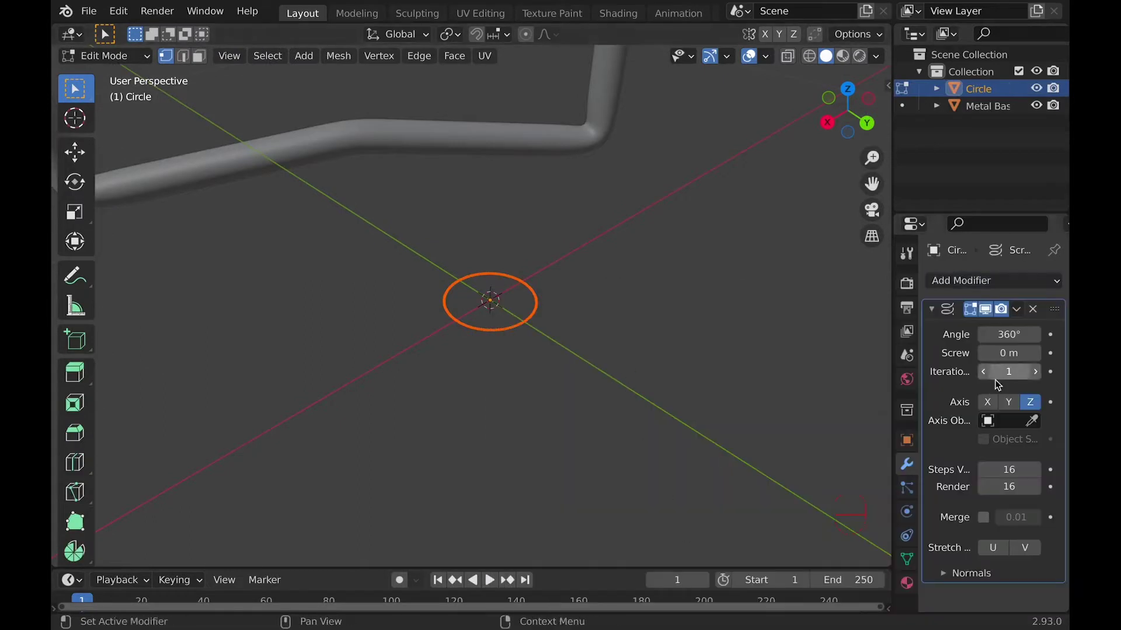
pyautogui.press('g')
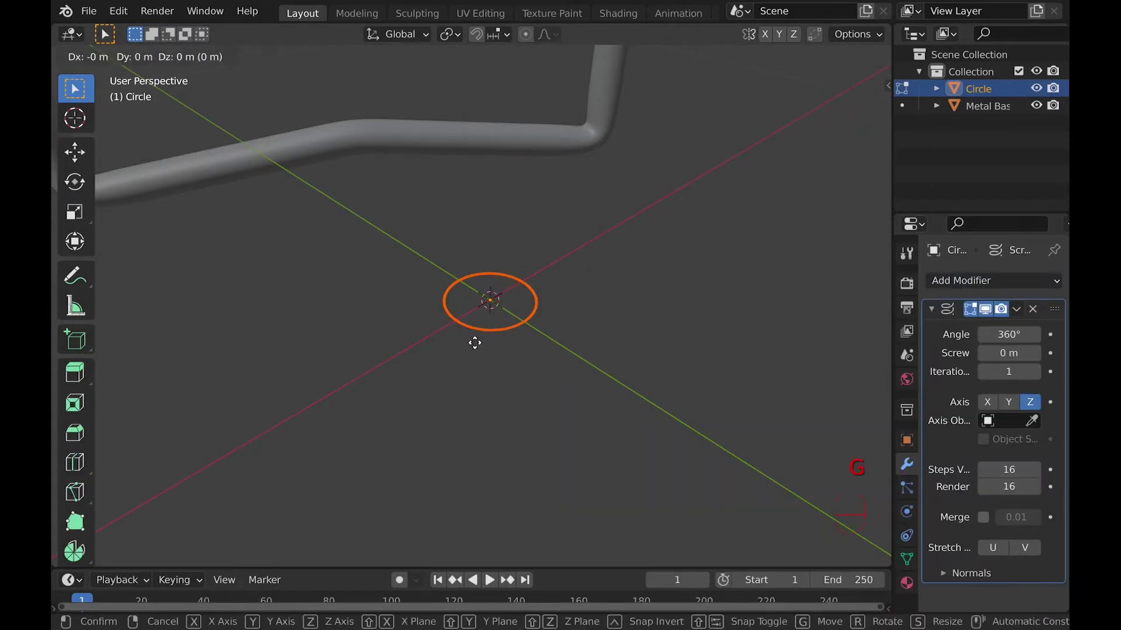
pyautogui.press('y')
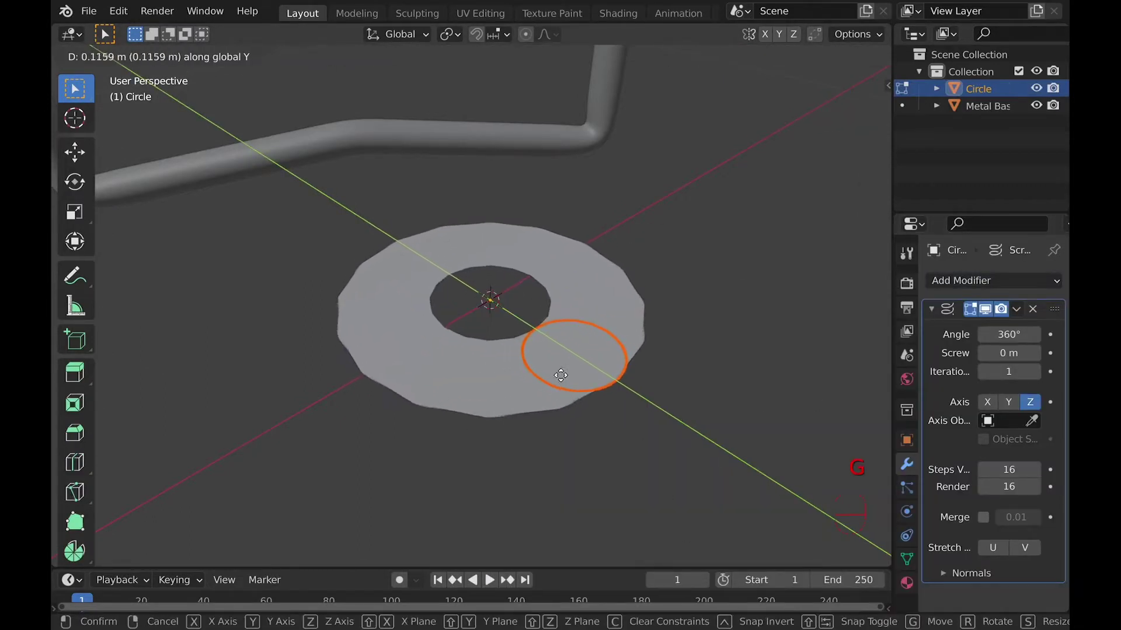
pyautogui.click(564, 380)
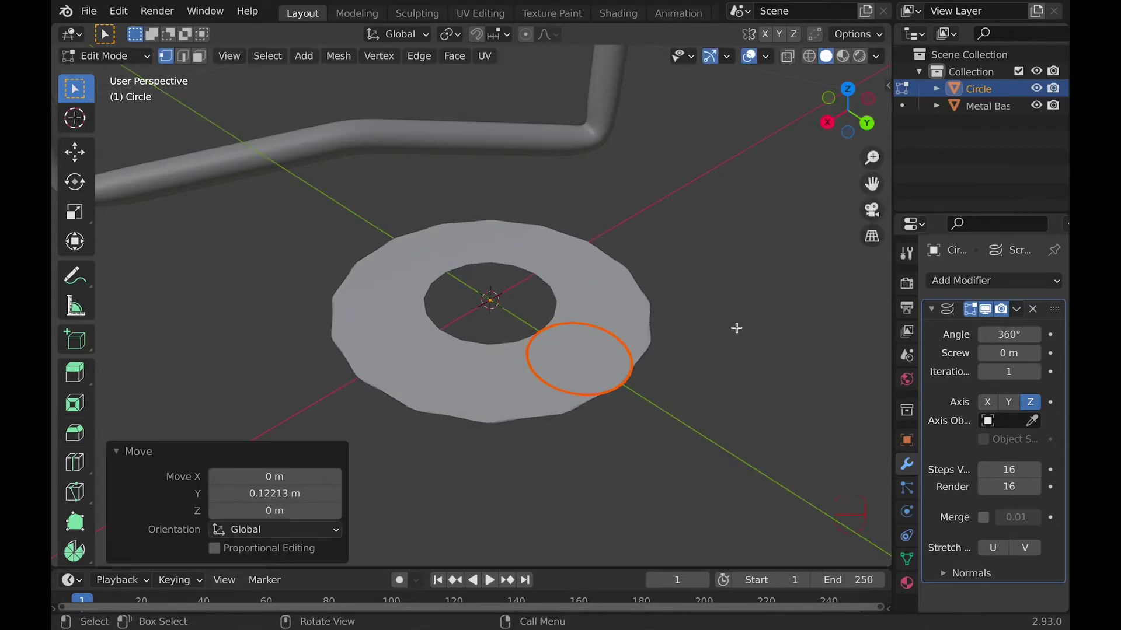
pyautogui.press('s')
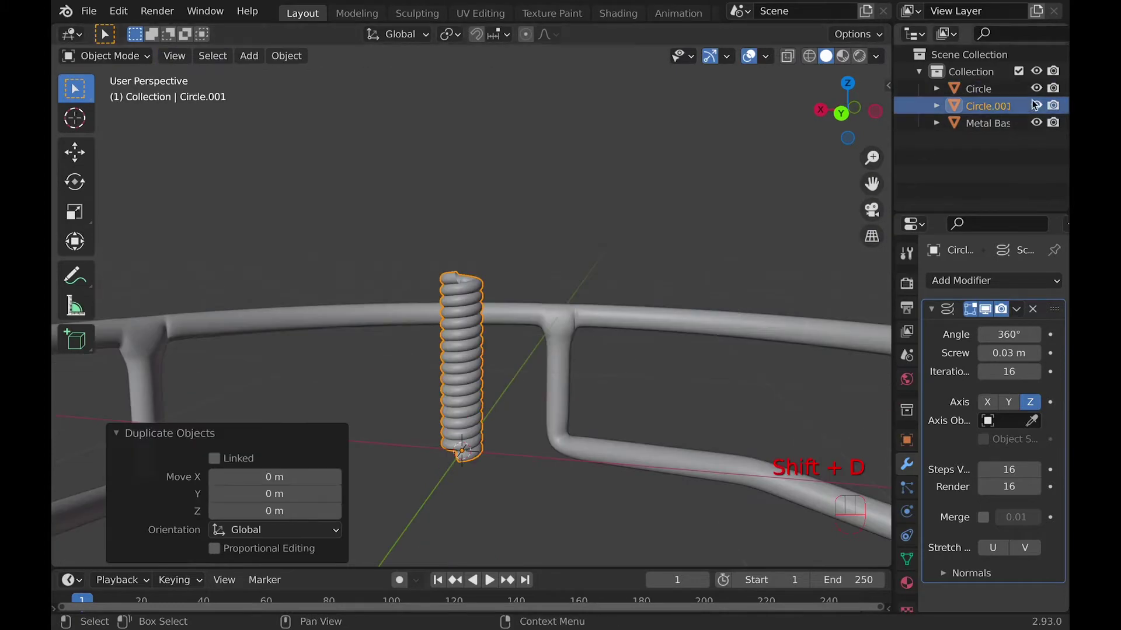
# Rename the duplicated spring object to 'Spring'.
pyautogui.doubleClick(1004, 106)
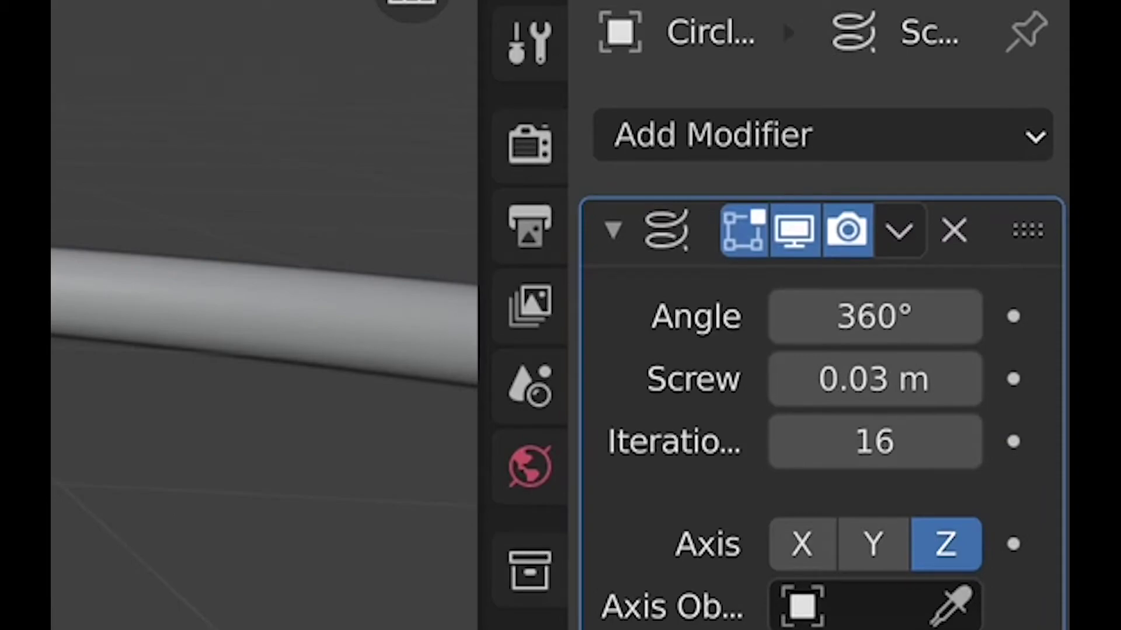
pyautogui.write('Spring')
pyautogui.press('Return')
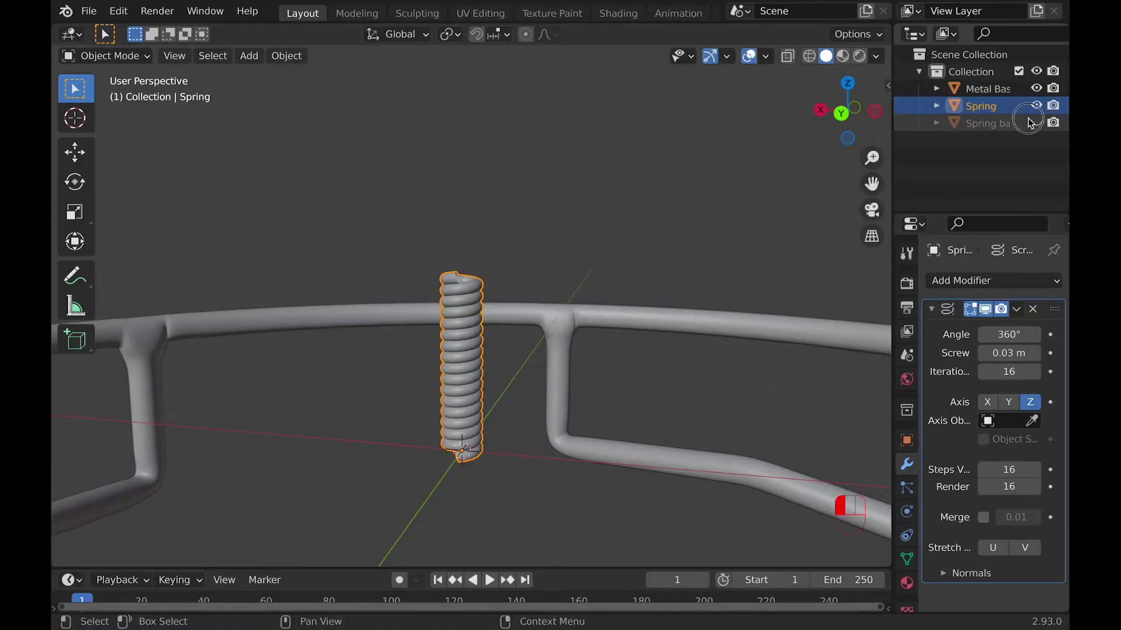
# Hide the spare spring object, apply the Screw sweep and edit the spring's mesh.
pyautogui.click(1034, 123)
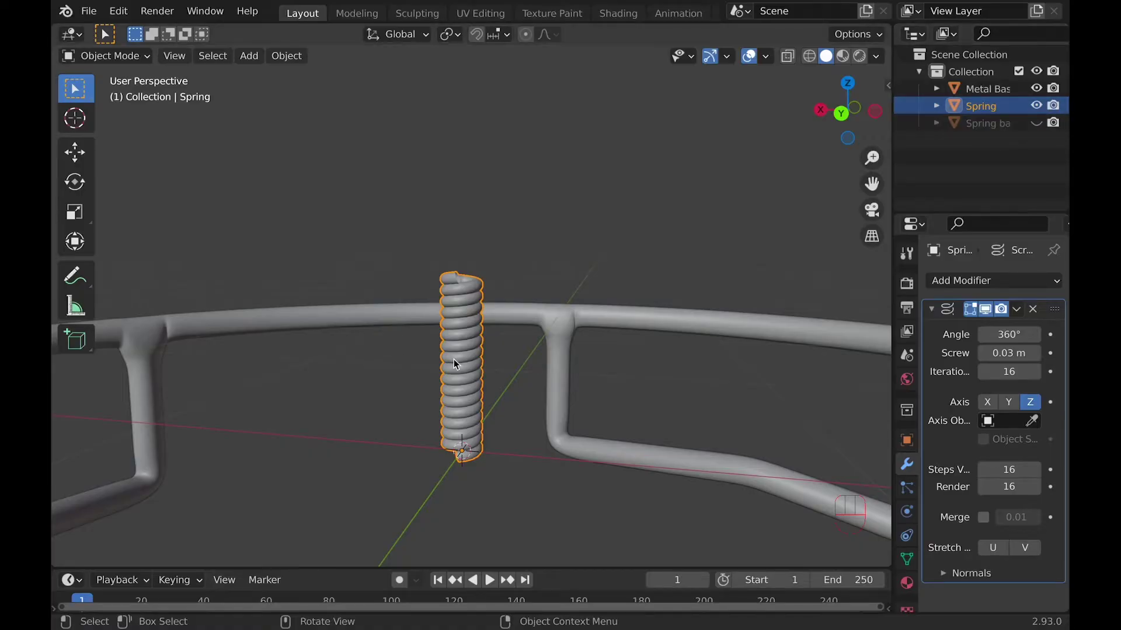
pyautogui.moveTo(454, 359); pyautogui.dragTo(453, 359, button='middle')
pyautogui.hotkey('ctrl', 'a')
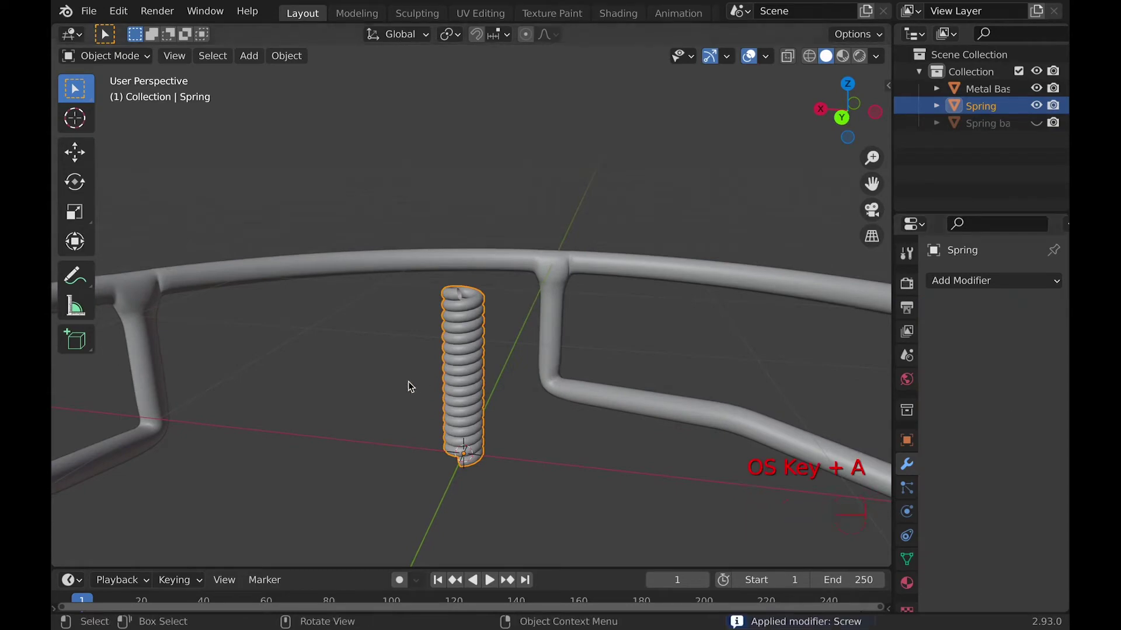
pyautogui.press('Tab')
pyautogui.keyDown('ctrl'); pyautogui.moveTo(430, 348); pyautogui.dragTo(396, 406, button='middle'); pyautogui.keyUp('ctrl')
pyautogui.hotkey('alt', 'a')
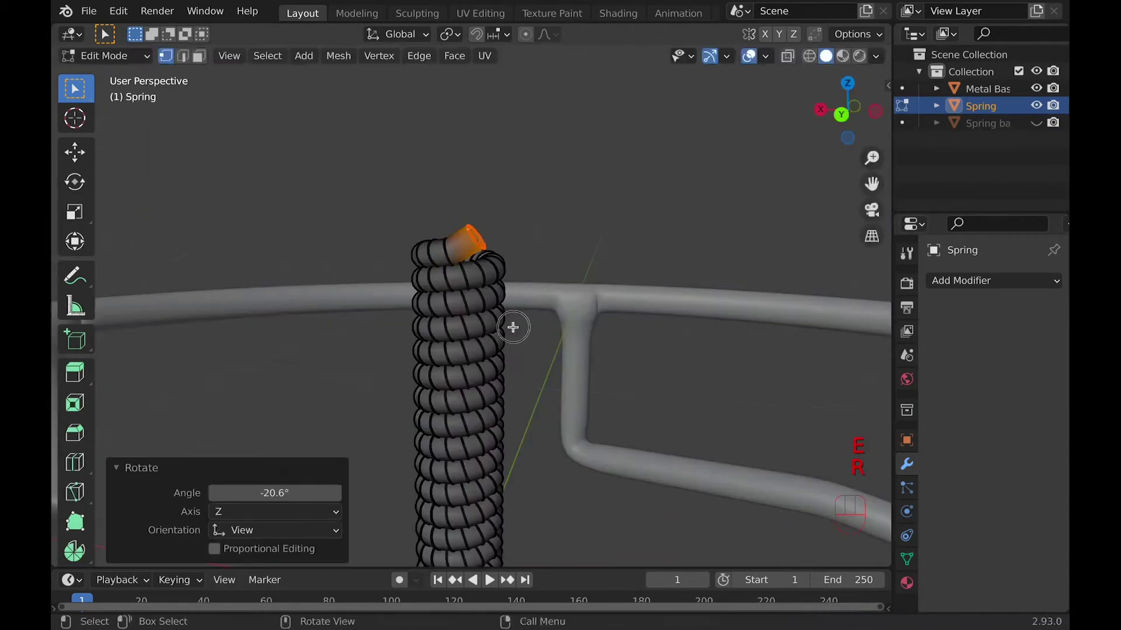
pyautogui.moveTo(512, 325); pyautogui.dragTo(537, 244, button='middle')
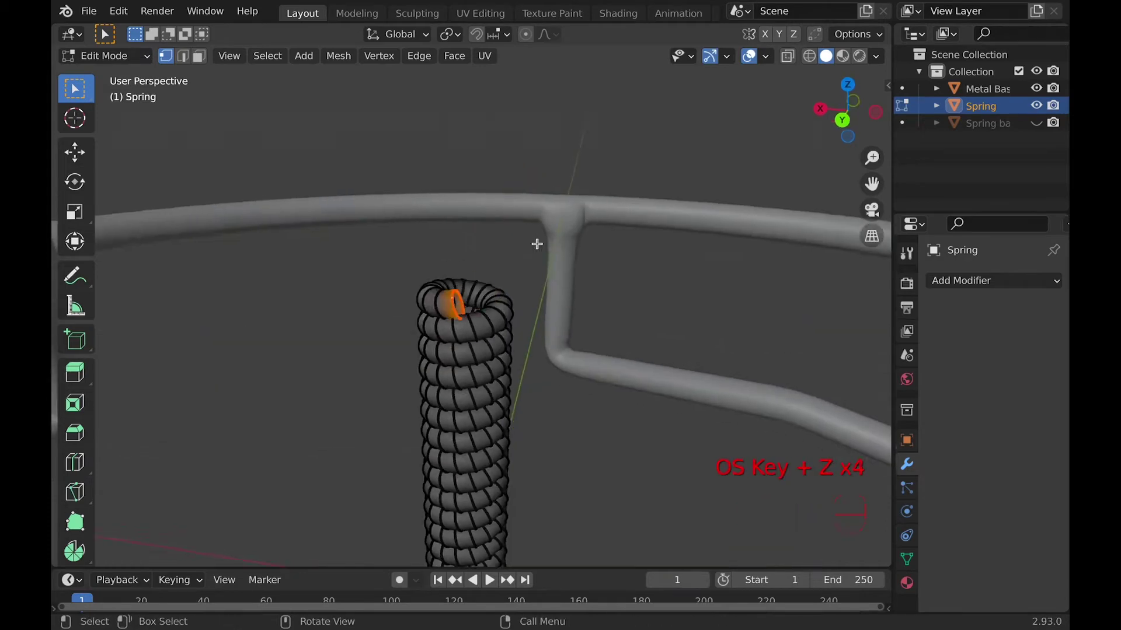
# Extrude, rotate and scale the spring's top end to begin a bent hook.
pyautogui.press('e')
pyautogui.press('r')
pyautogui.press('s')
pyautogui.press('e')
pyautogui.click(510, 52)
pyautogui.press('KP_1')
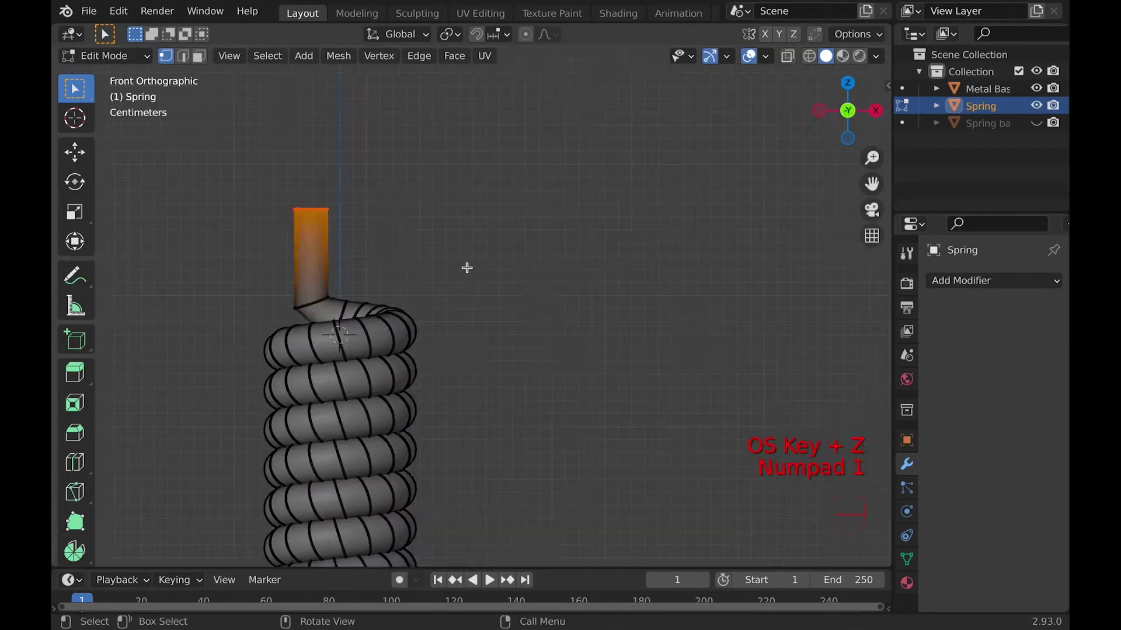
pyautogui.press('KP_3')
pyautogui.press('e')
pyautogui.press('r')
pyautogui.click(544, 138)
# Extrude and rotate further sections to finish curving the top hook.
pyautogui.press('e')
pyautogui.click(453, 111)
pyautogui.press('r')
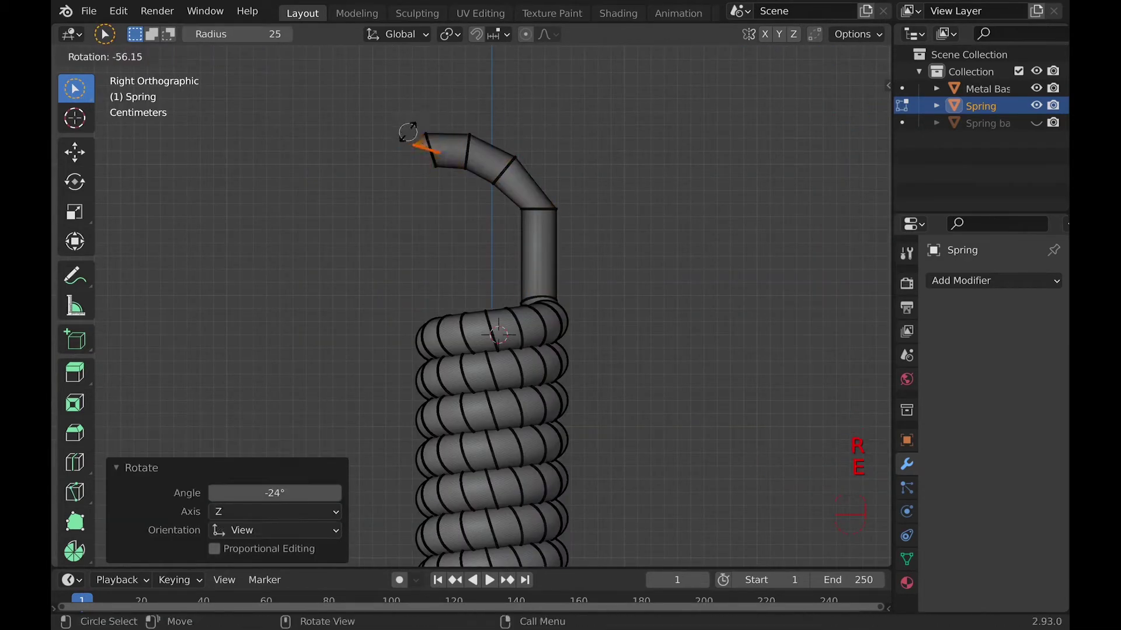
pyautogui.click(425, 135)
pyautogui.press('e')
pyautogui.click(410, 162)
pyautogui.hotkey('shift', 'z')
pyautogui.press('w')
pyautogui.press('w')
pyautogui.press('w')
pyautogui.moveTo(261, 90); pyautogui.dragTo(560, 210)
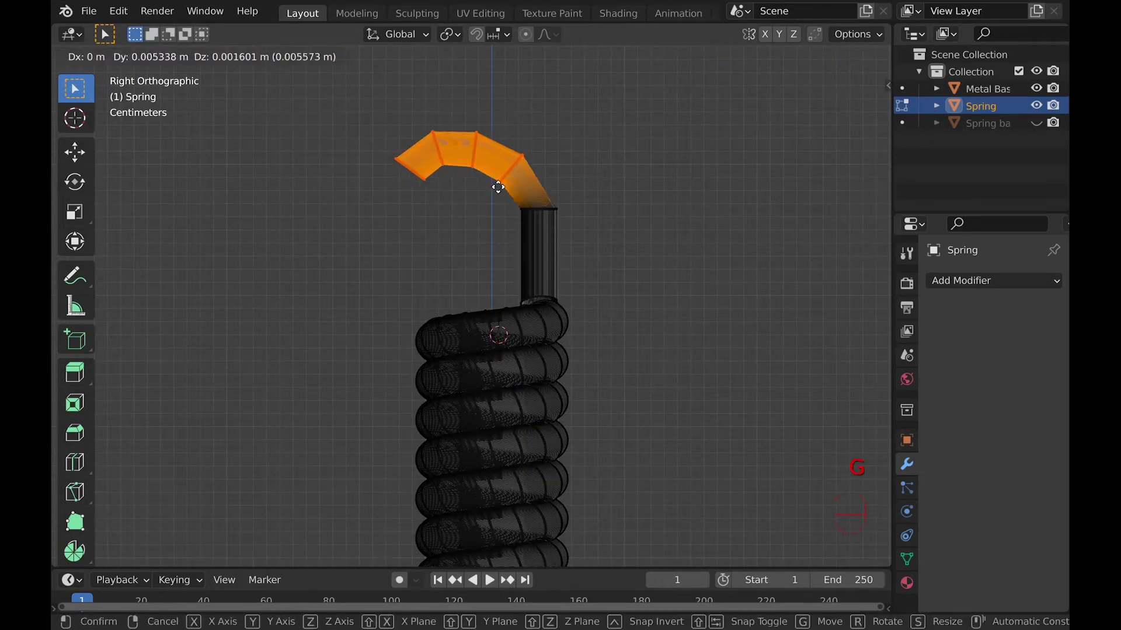
pyautogui.press('Tab')
pyautogui.hotkey('shift', 'z')
pyautogui.moveTo(513, 201)
pyautogui.mouseDown(button='middle')
pyautogui.moveTo(583, 328)
pyautogui.moveTo(498, 180)
pyautogui.moveTo(428, 295)
pyautogui.moveTo(433, 251)
pyautogui.moveTo(590, 253)
pyautogui.mouseUp(button='middle')
pyautogui.press('Tab')
pyautogui.hotkey('shift', 'z')
# Duplicate the hook and move the copy vertically down to the spring's bottom end.
pyautogui.hotkey('shift', 'z')
pyautogui.hotkey('shift', 'd')
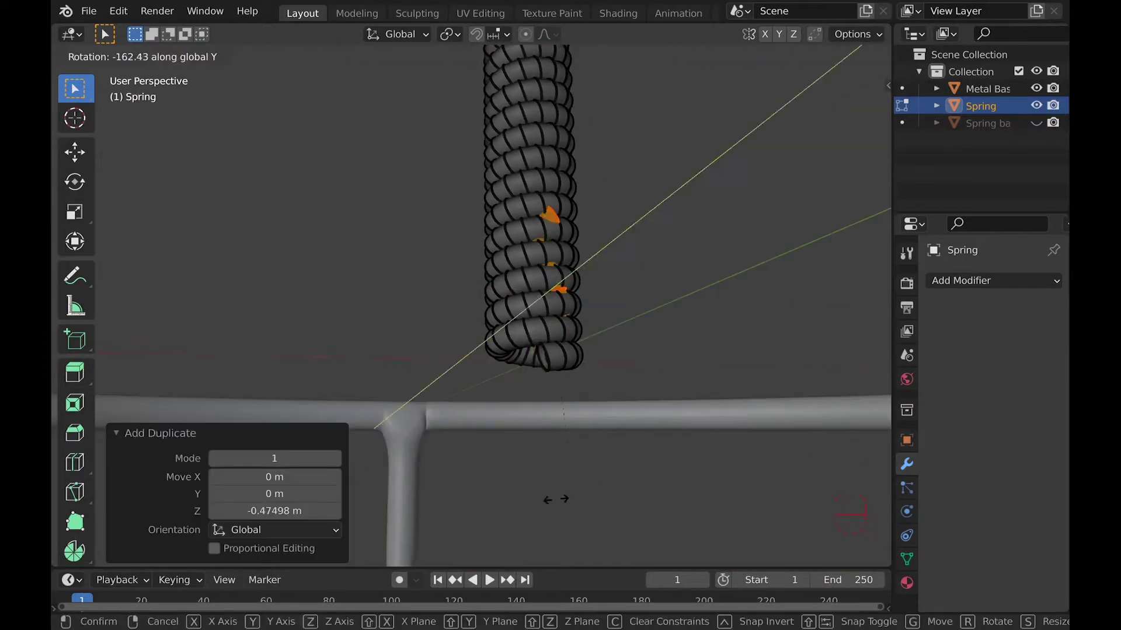
pyautogui.hotkey('shift', 'z')
pyautogui.scroll(5, 595, 156)
pyautogui.hotkey('shift', 'd')
pyautogui.press('z')
pyautogui.click(543, 533)
pyautogui.press('g')
pyautogui.press('z')
pyautogui.click(543, 531)
pyautogui.moveTo(543, 531)
pyautogui.mouseDown(button='middle')
pyautogui.moveTo(455, 356)
pyautogui.moveTo(274, 277)
pyautogui.mouseUp(button='middle')
pyautogui.scroll(-5, 455, 356)
pyautogui.hotkey('shift', 'z')
# Rotate the bottom hook about X, then smooth the spring with a Subdivision Surface modifier.
pyautogui.press('l')
pyautogui.press('r')
pyautogui.press('x')
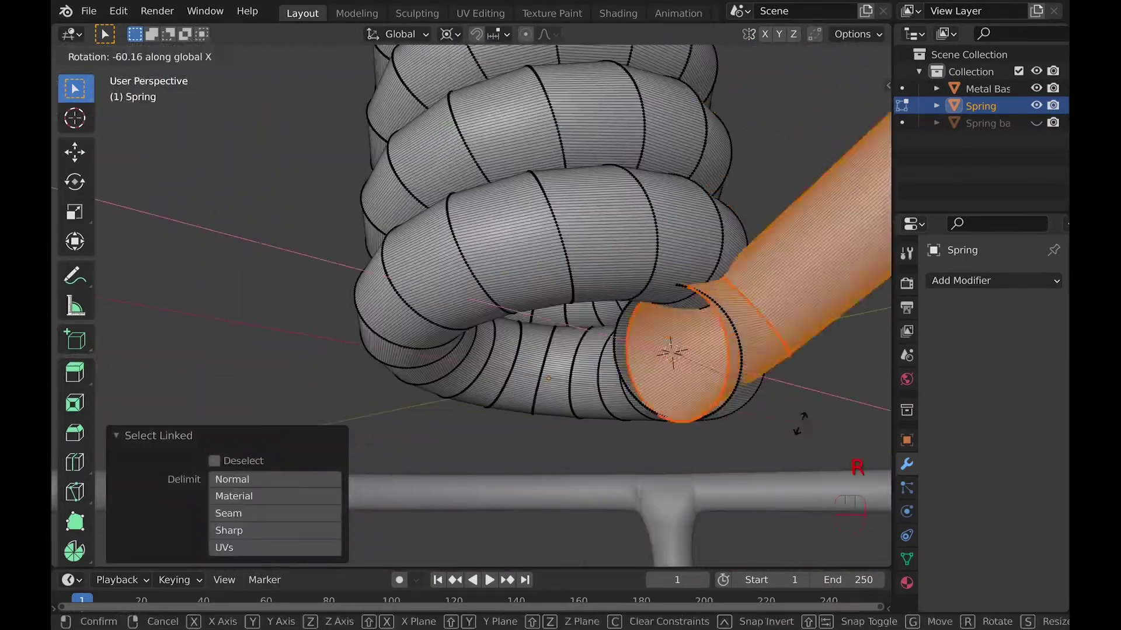
pyautogui.click(520, 450)
pyautogui.press('Tab')
pyautogui.hotkey('ctrl', '1')
pyautogui.moveTo(520, 450); pyautogui.dragTo(570, 252, button='middle')
pyautogui.scroll(-5, 408, 378)
pyautogui.scroll(-5, 411, 376)
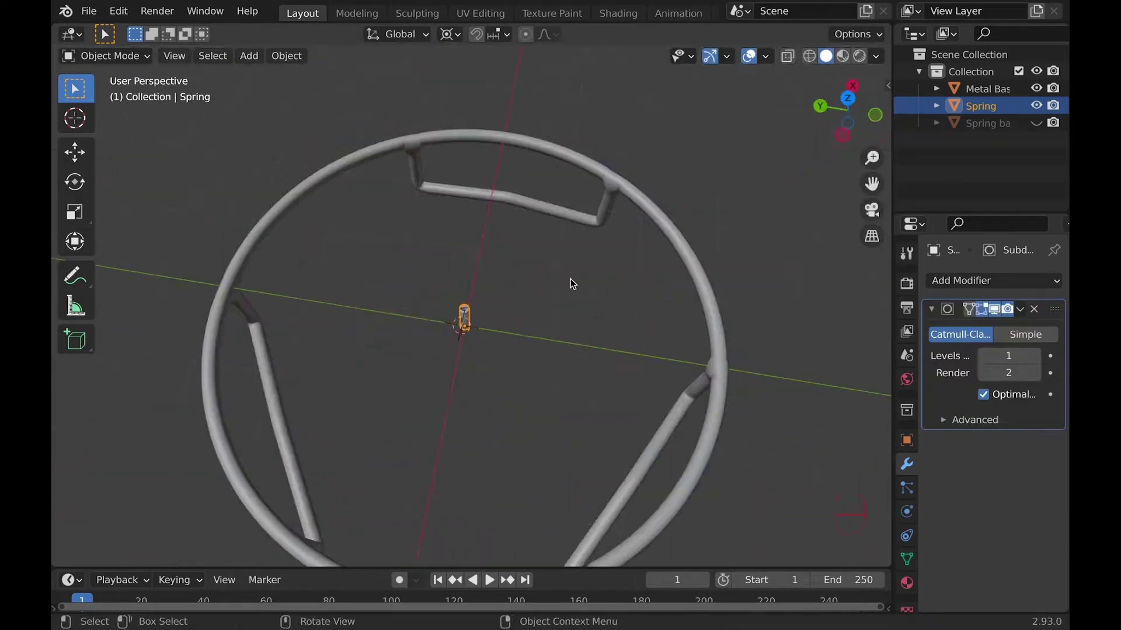
# Rotate the spring 90 degrees about X and start moving it along Y toward the rim.
pyautogui.press('KP_7')
pyautogui.press('r')
pyautogui.press('x')
pyautogui.press('9')
pyautogui.press('0')
pyautogui.press('Return')
pyautogui.press('g')
pyautogui.press('y')
pyautogui.press('-')
# Finish moving the spring to -2 on the Y axis at the frame's rim.
pyautogui.press('2')
pyautogui.press('Return')
pyautogui.moveTo(483, 531); pyautogui.dragTo(516, 325, button='middle')
pyautogui.press('Tab')
pyautogui.scroll(5, 516, 325)
# Select the Spin tool and centre the frame ring in top view.
pyautogui.click(75, 421)
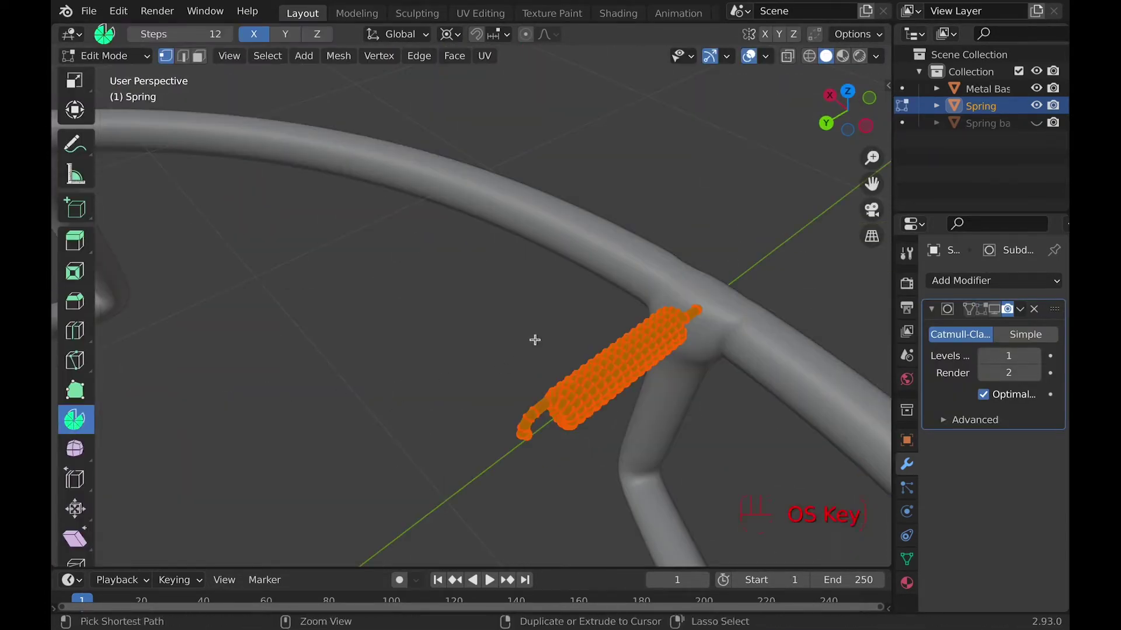
pyautogui.scroll(-3, 535, 340)
pyautogui.scroll(-3, 388, 288)
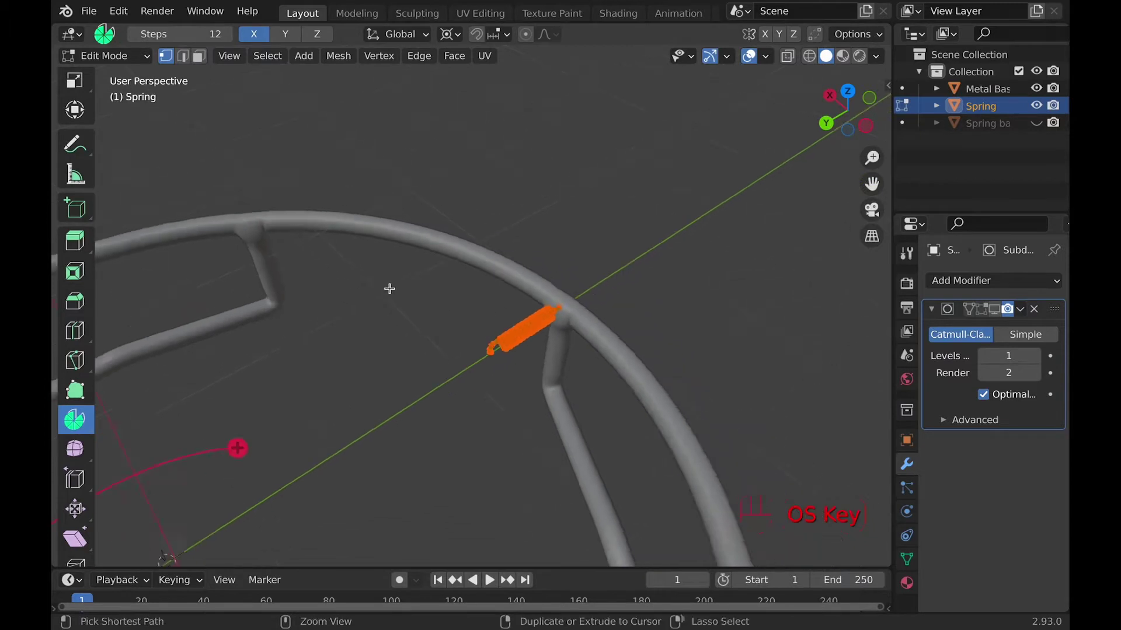
pyautogui.scroll(10, 387, 288)
pyautogui.press('KP_7')
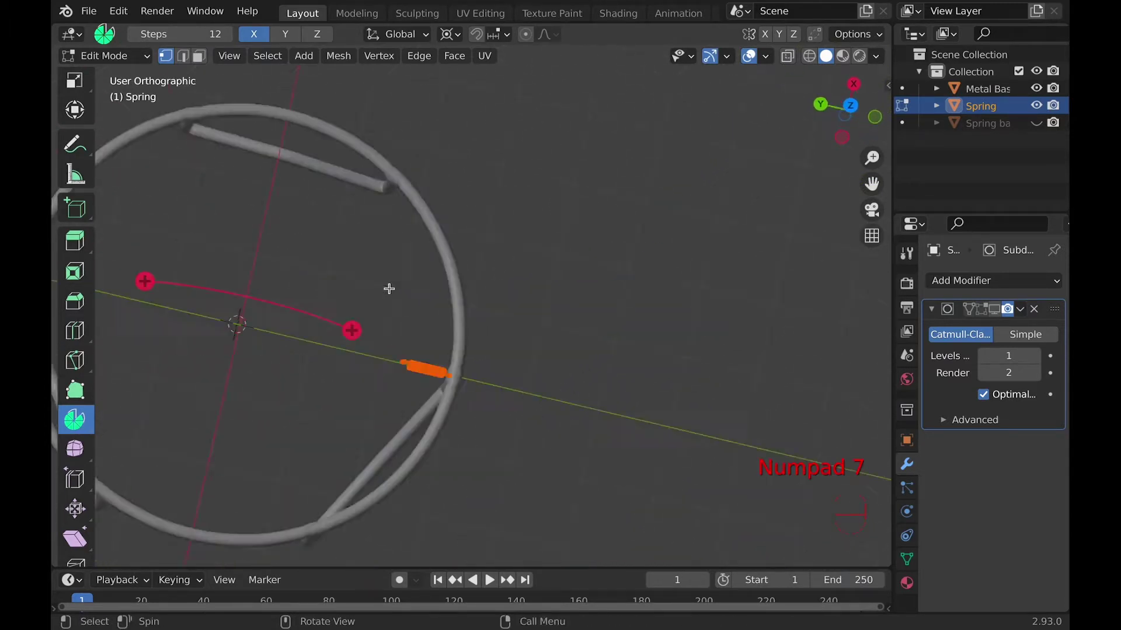
pyautogui.keyDown('ctrl'); pyautogui.moveTo(388, 288); pyautogui.dragTo(372, 328, button='middle'); pyautogui.keyUp('ctrl')
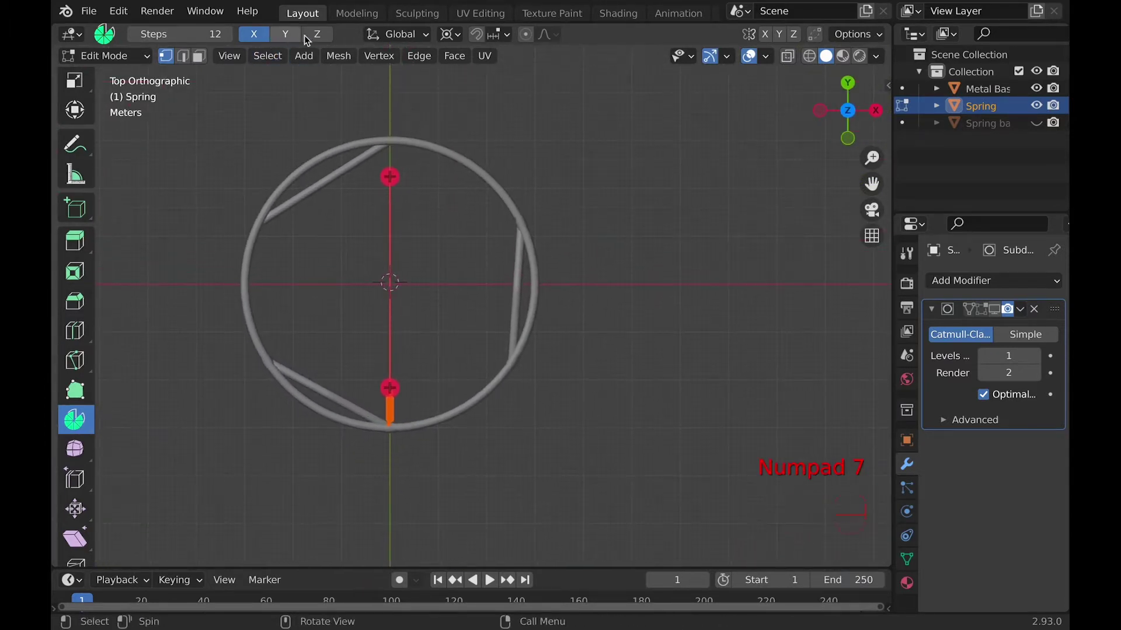
# Spin the spring 360° into 48 copies around the frame and deselect.
pyautogui.click(497, 176)
pyautogui.moveTo(525, 192); pyautogui.dragTo(443, 263, button='middle')
pyautogui.click(289, 370)
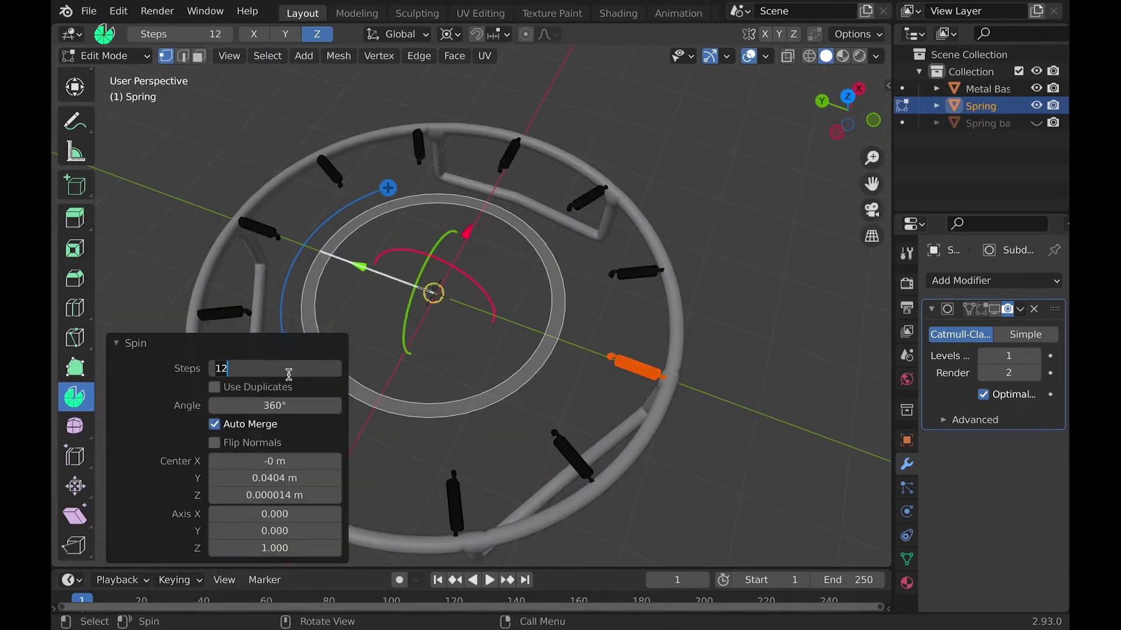
pyautogui.write('48')
pyautogui.press('Return')
pyautogui.press('Tab')
pyautogui.moveTo(289, 374); pyautogui.dragTo(597, 375, button='middle')
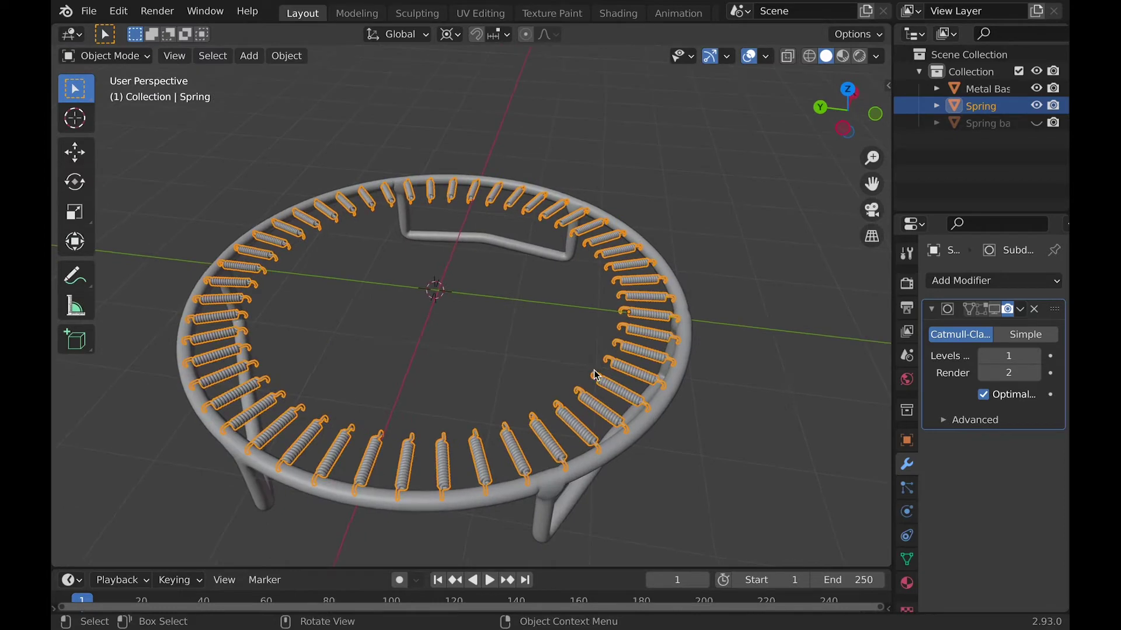
pyautogui.click(535, 349)
pyautogui.scroll(6, 536, 348)
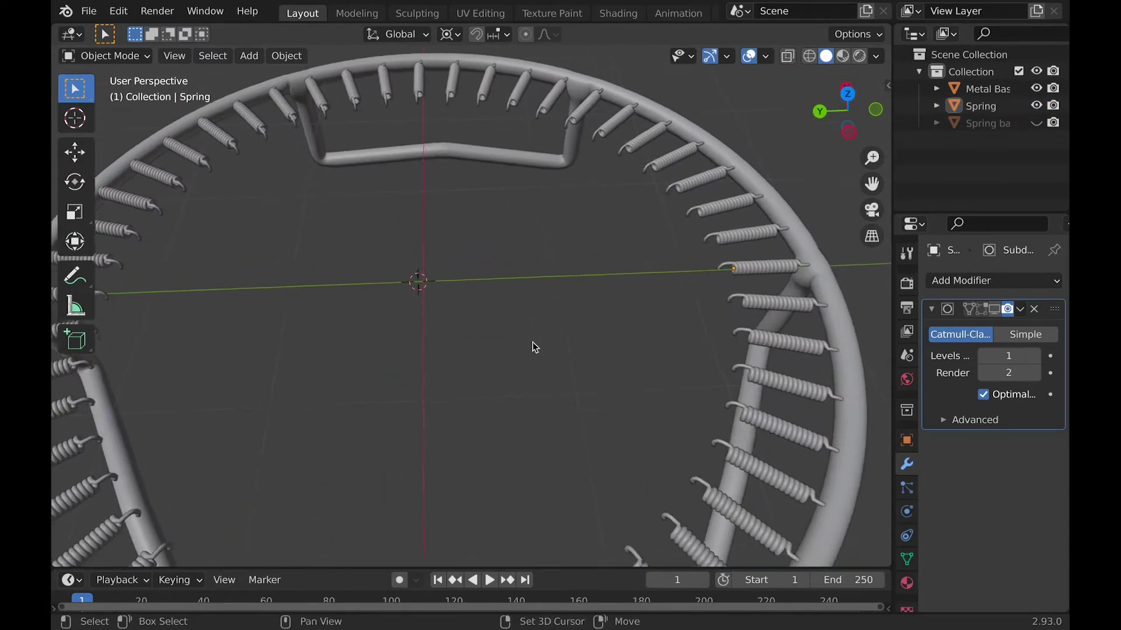
# Add a plane and merge it down to a single centre vertex.
pyautogui.scroll(-5, 533, 342)
pyautogui.moveTo(532, 343); pyautogui.dragTo(463, 283, button='middle')
pyautogui.hotkey('shift', 'a')
pyautogui.click(526, 286)
pyautogui.press('Tab')
pyautogui.press('m')
pyautogui.press('Escape')
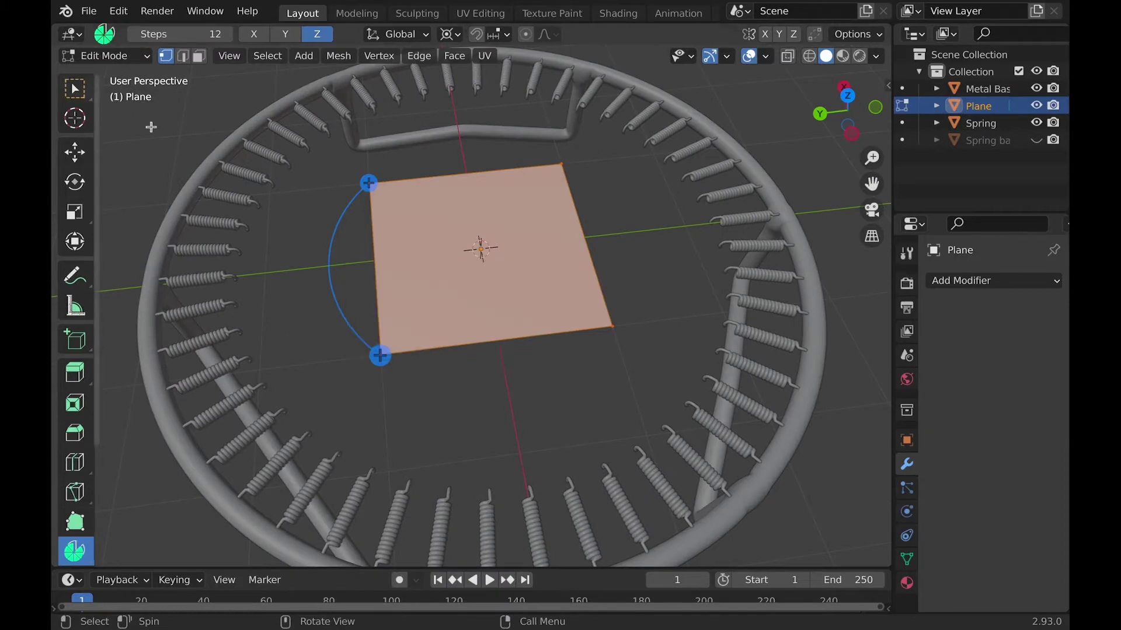
pyautogui.press('m')
pyautogui.click(410, 273)
# In top view, move the vertex along X out to a spring's end.
pyautogui.press('KP_7')
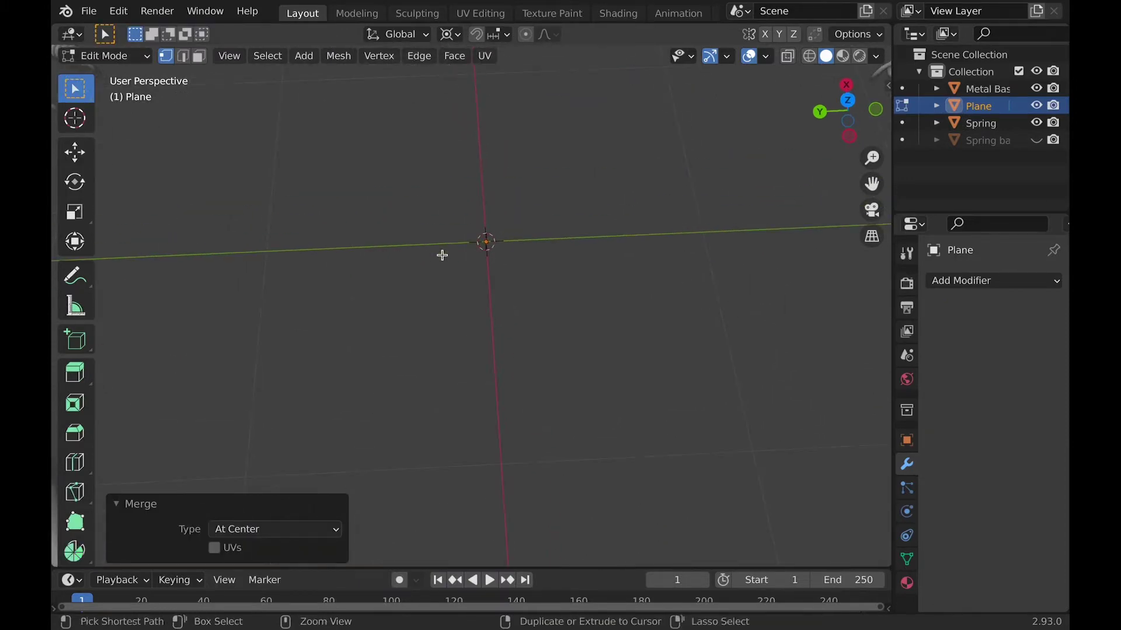
pyautogui.press('Tab')
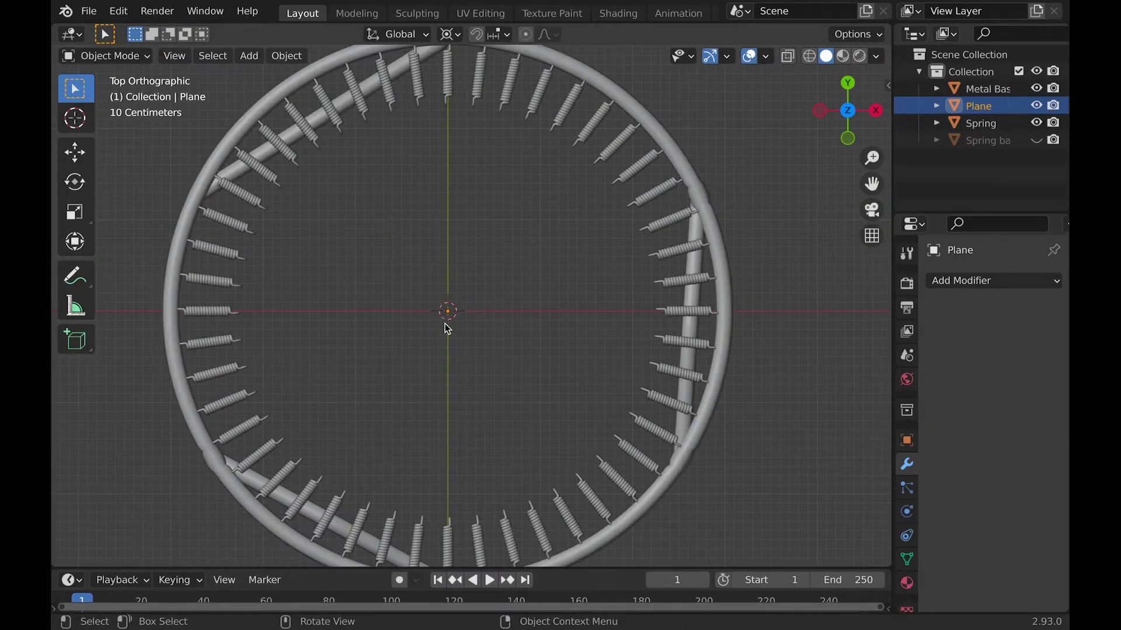
pyautogui.press('g')
pyautogui.press('x')
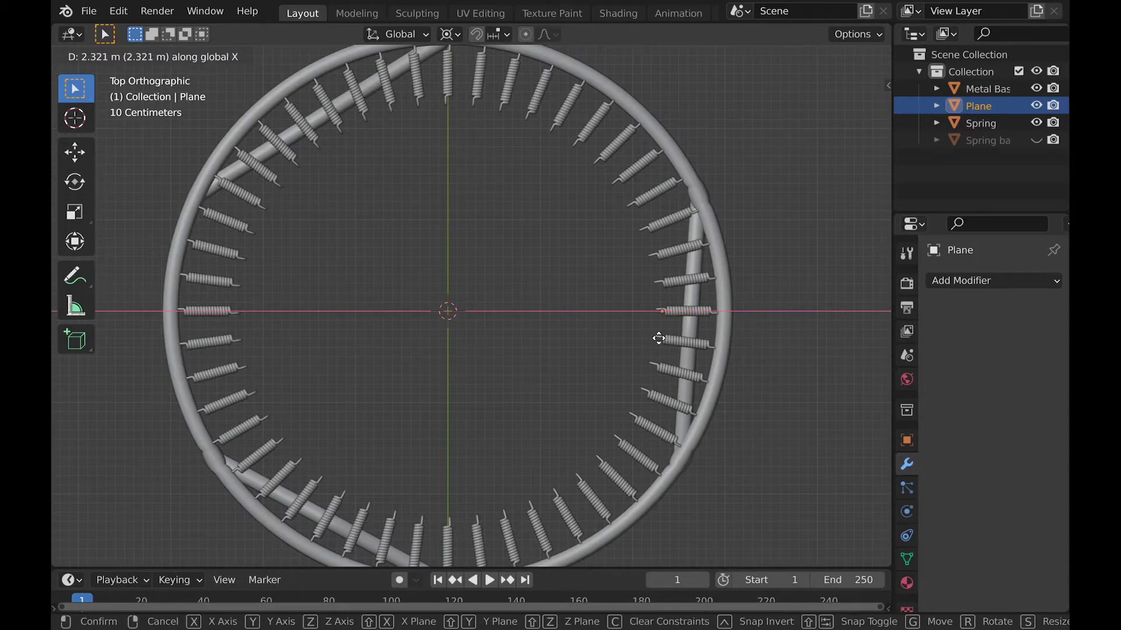
pyautogui.click(658, 338)
pyautogui.moveTo(659, 338); pyautogui.dragTo(660, 548, button='middle')
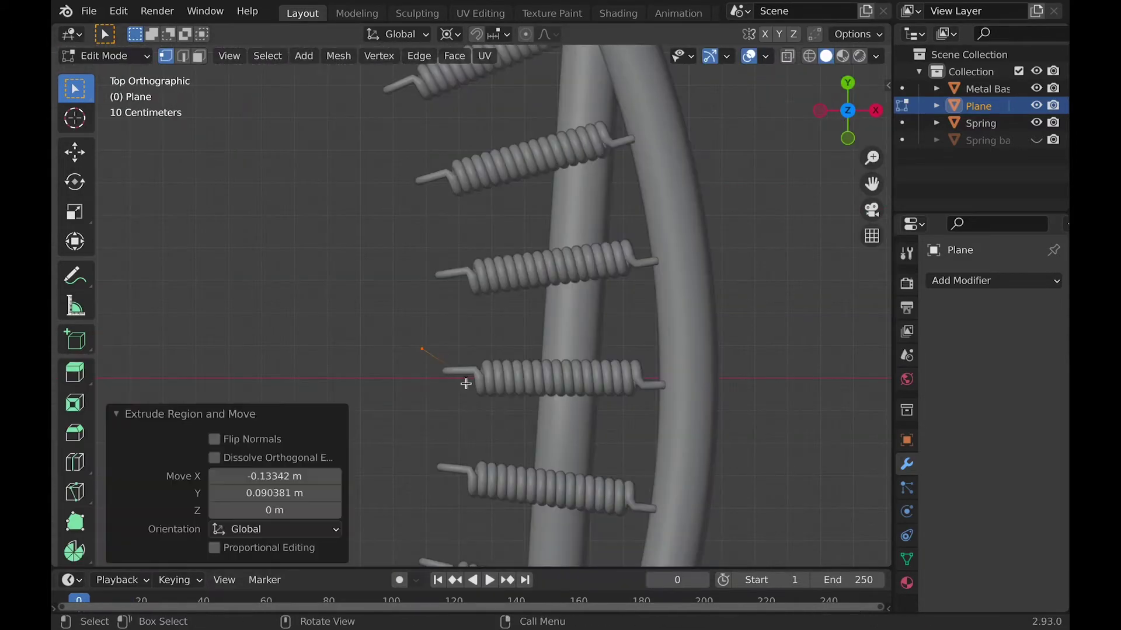
# Extrude the vertex along Y, bevel it into a triangle, and add Subdivision Surface smoothing.
pyautogui.press('g')
pyautogui.press('y')
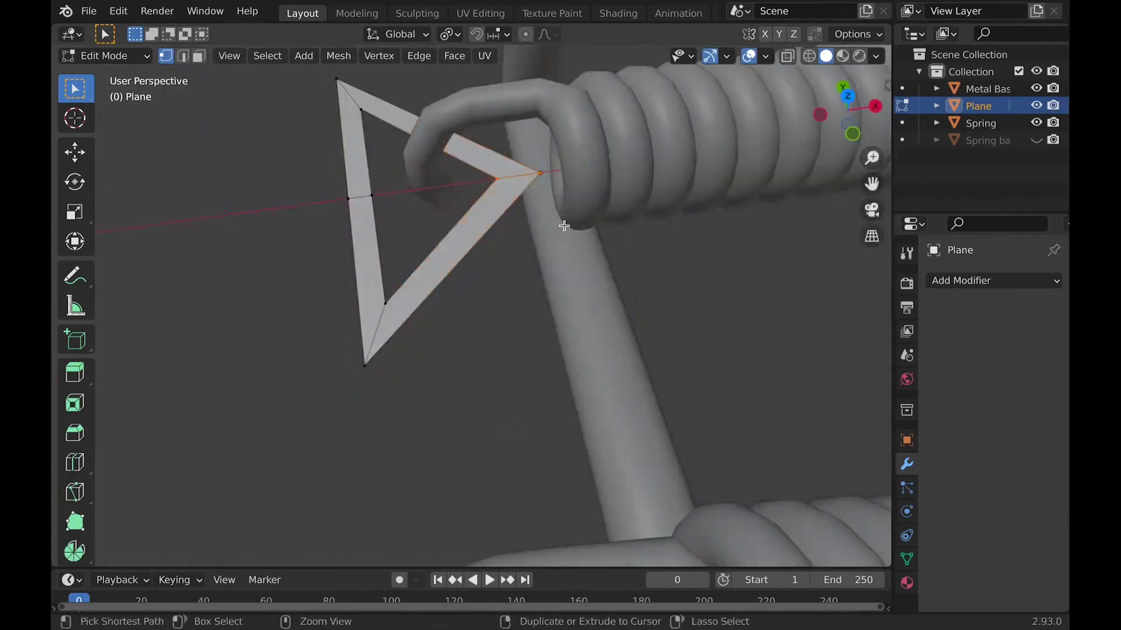
pyautogui.hotkey('ctrl', 'b')
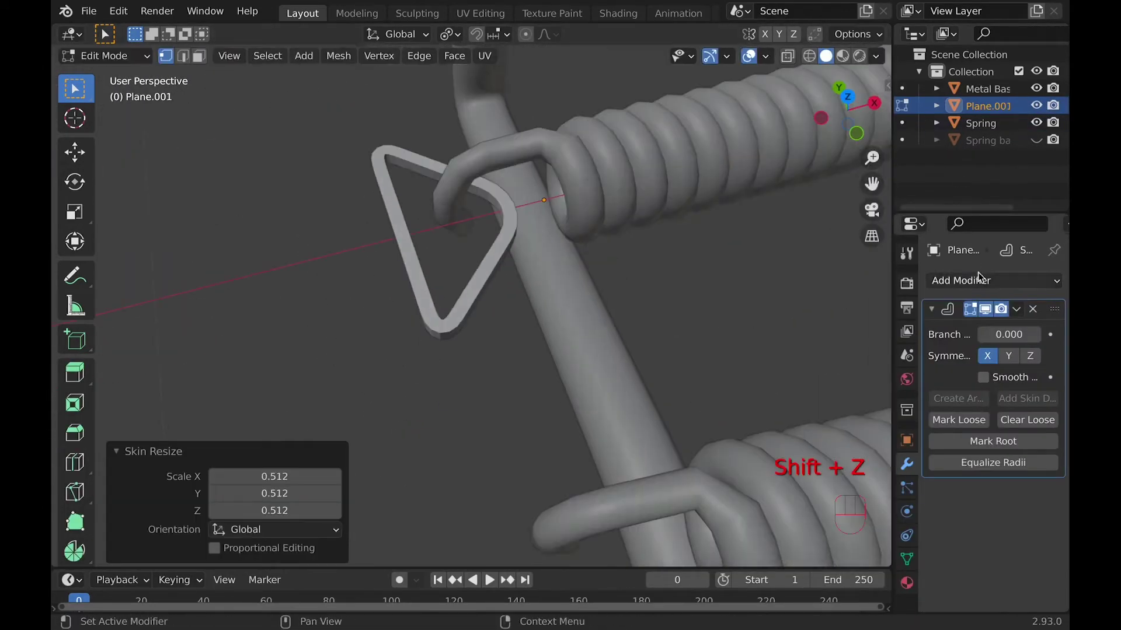
pyautogui.click(992, 281)
pyautogui.click(708, 586)
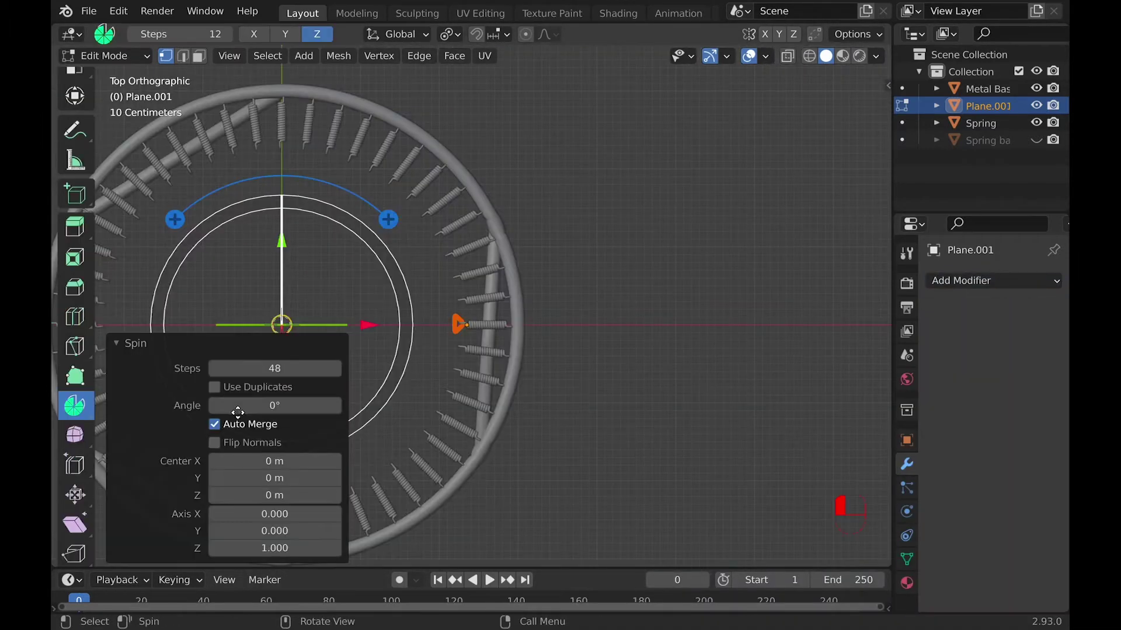
# Spin the connector a full 360° to repeat it around the ring.
pyautogui.moveTo(245, 411); pyautogui.dragTo(249, 410)
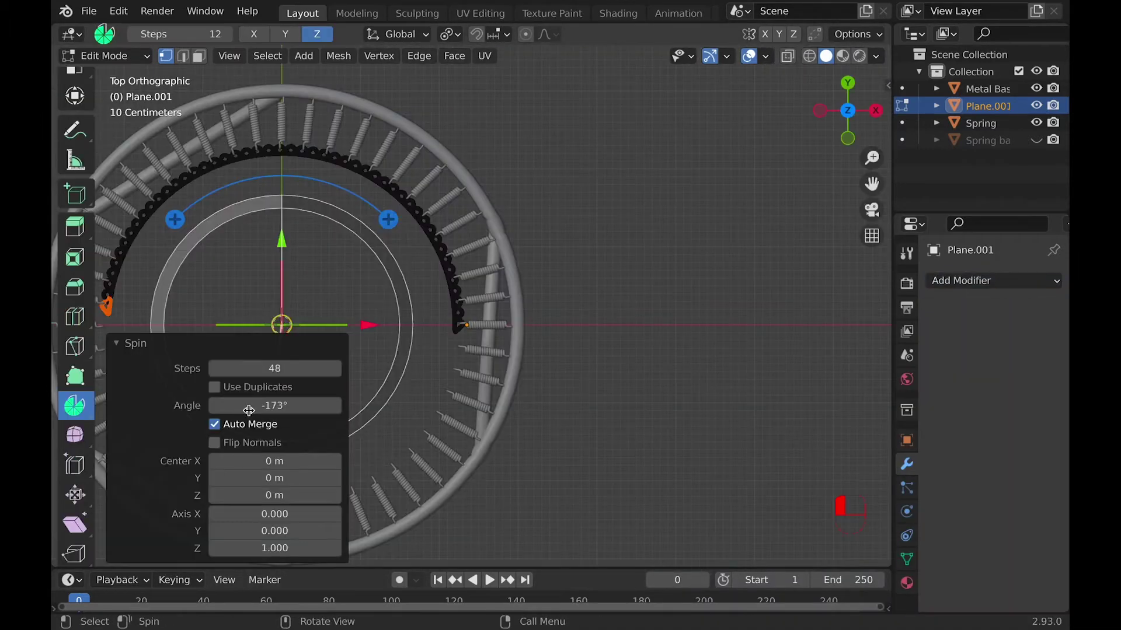
pyautogui.write('360')
pyautogui.press('Return')
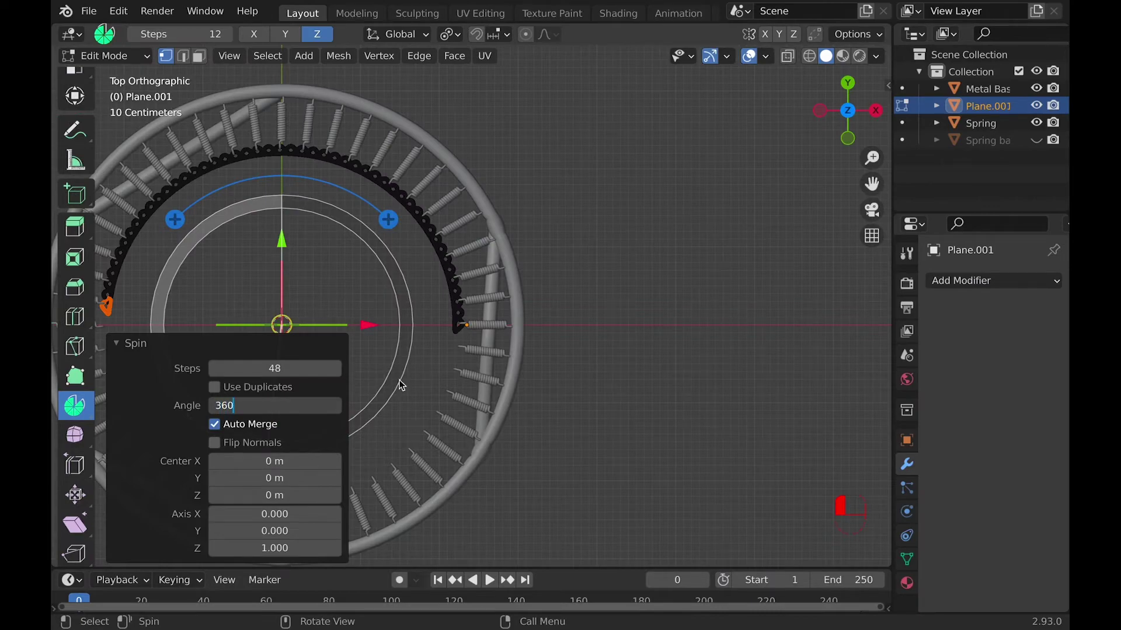
pyautogui.scroll(7, 500, 351)
pyautogui.scroll(-2, 501, 350)
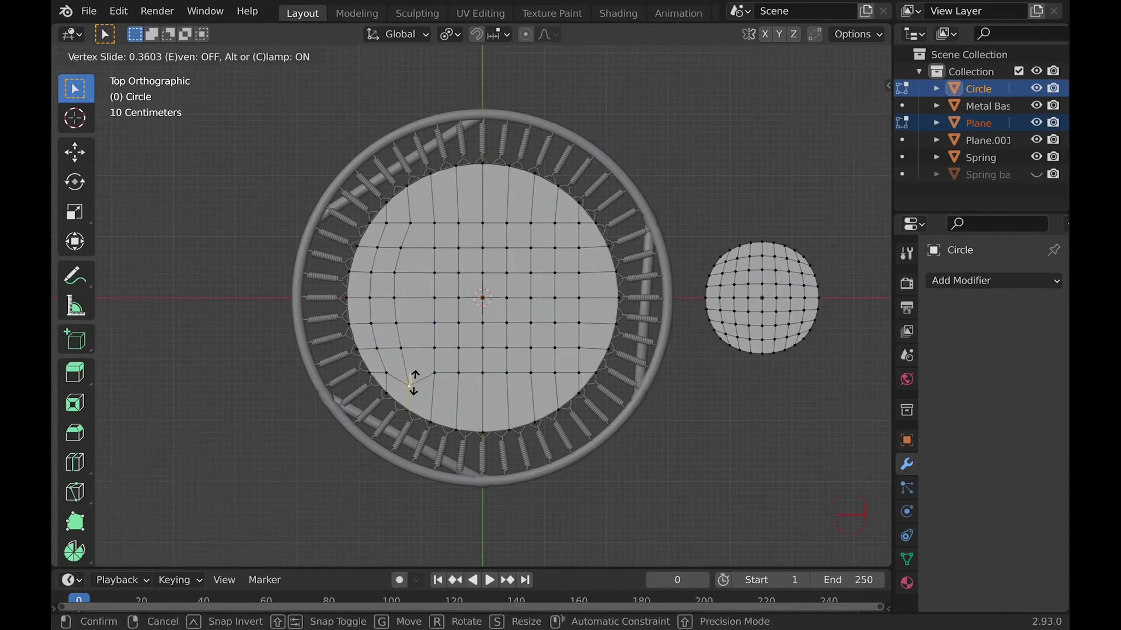
# Scale the mat disc's edges along Y to even out its grid, then view it from the top.
pyautogui.hotkey('ctrl', 'z')
pyautogui.hotkey('ctrl', 'z')
pyautogui.hotkey('ctrl', 'z')
pyautogui.hotkey('ctrl', 'z')
pyautogui.hotkey('ctrl', 'z')
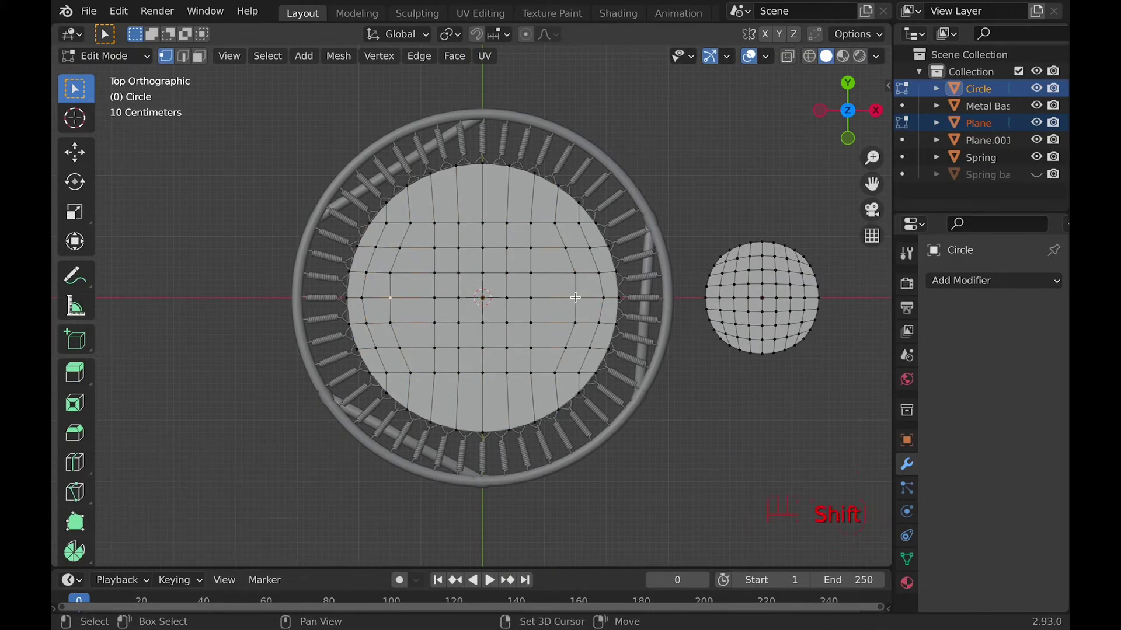
pyautogui.press('s')
pyautogui.press('y')
pyautogui.click(533, 211)
pyautogui.press('s')
pyautogui.press('y')
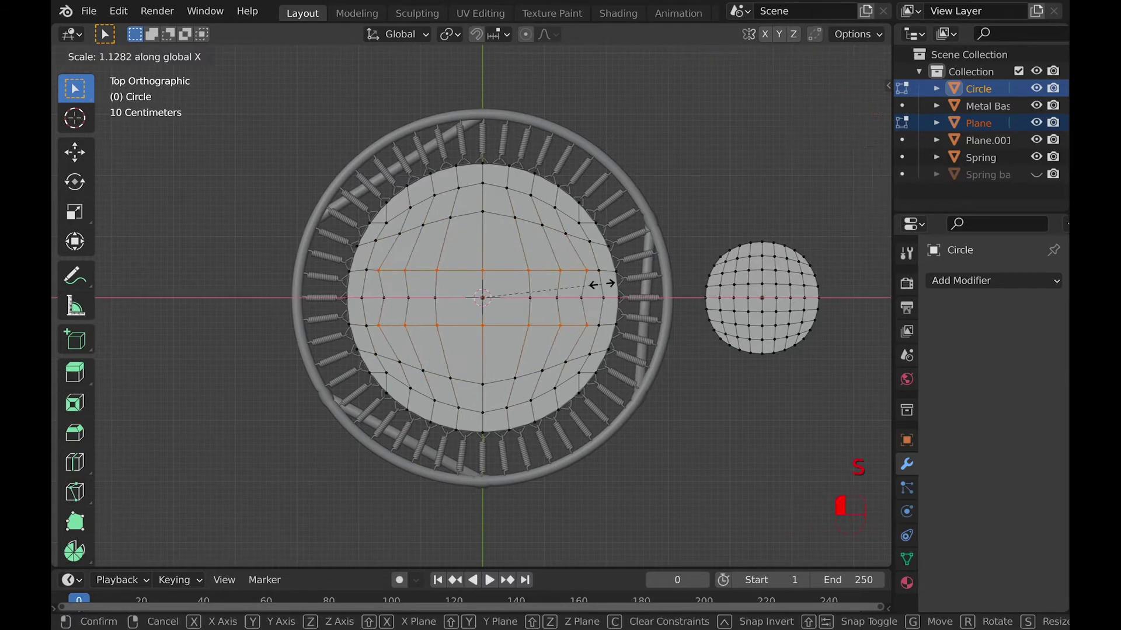
pyautogui.hotkey('ctrl', 'z')
pyautogui.press('KP_7')
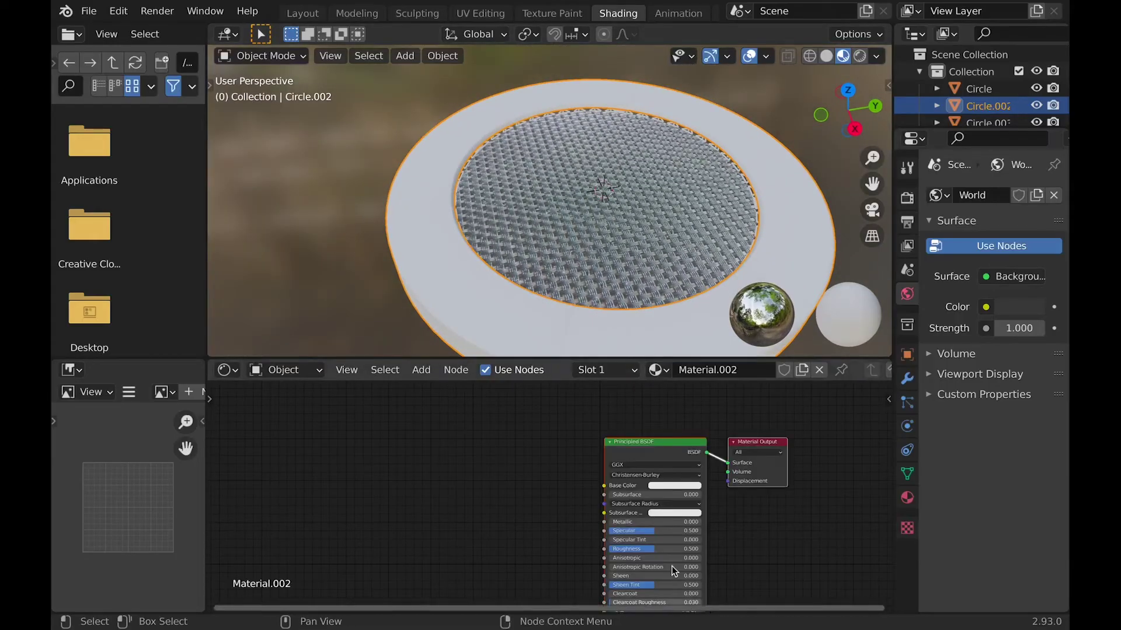
# Set the pad's base color to a dark green.
pyautogui.click(658, 401)
pyautogui.click(721, 399)
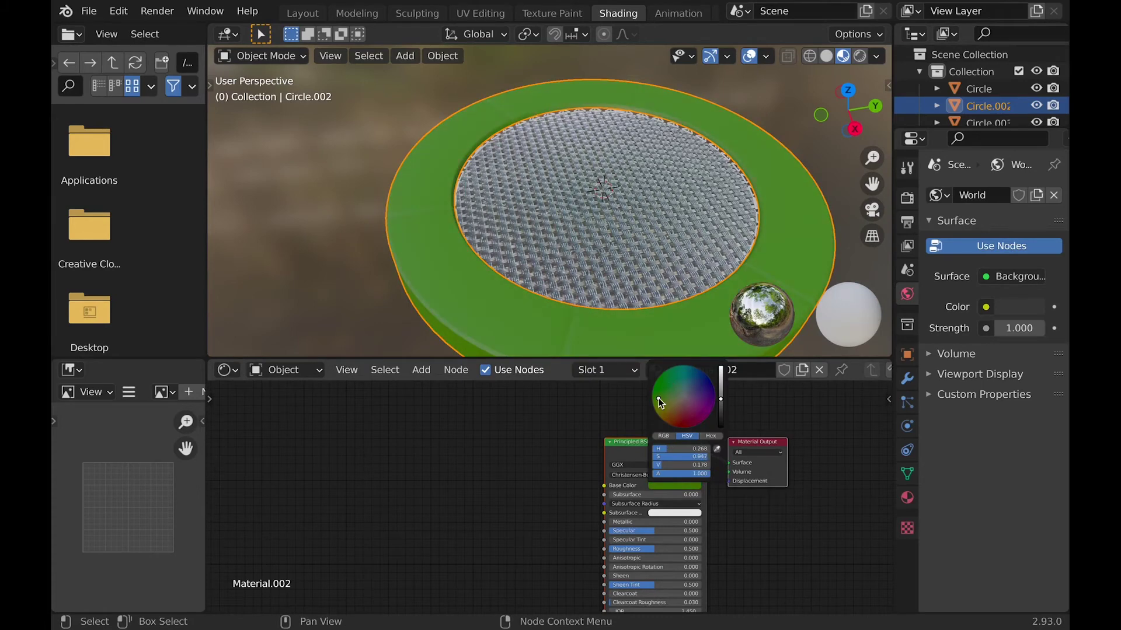
pyautogui.scroll(4, 653, 482)
pyautogui.click(582, 488)
pyautogui.moveTo(607, 451); pyautogui.dragTo(581, 451)
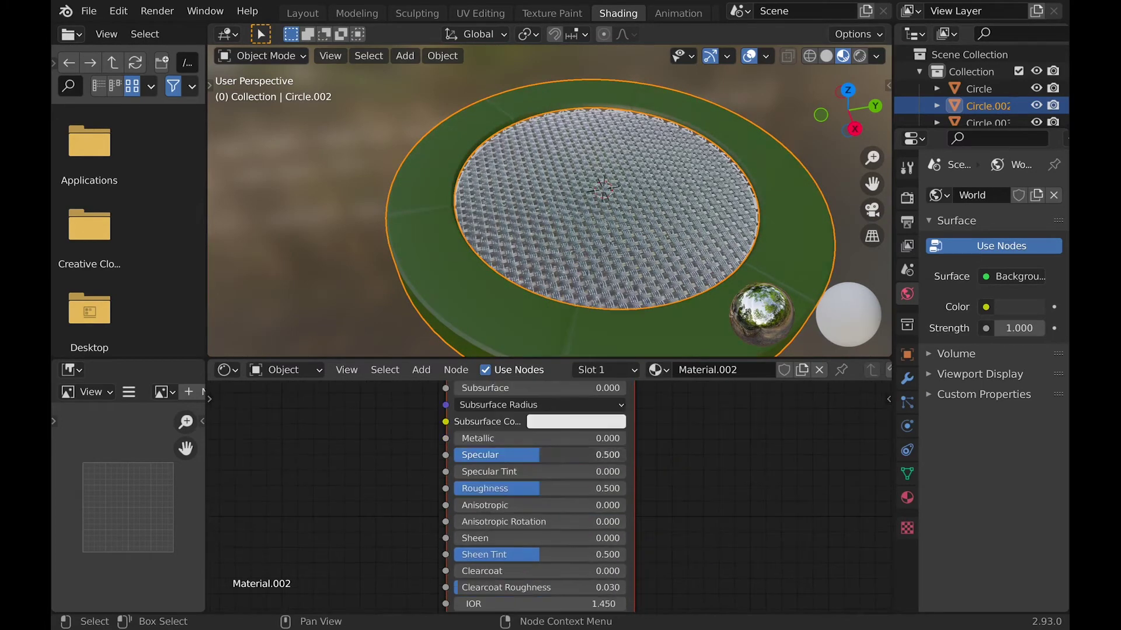
# Select the metal frame and bring up its base color.
pyautogui.moveTo(583, 245); pyautogui.dragTo(538, 266, button='middle')
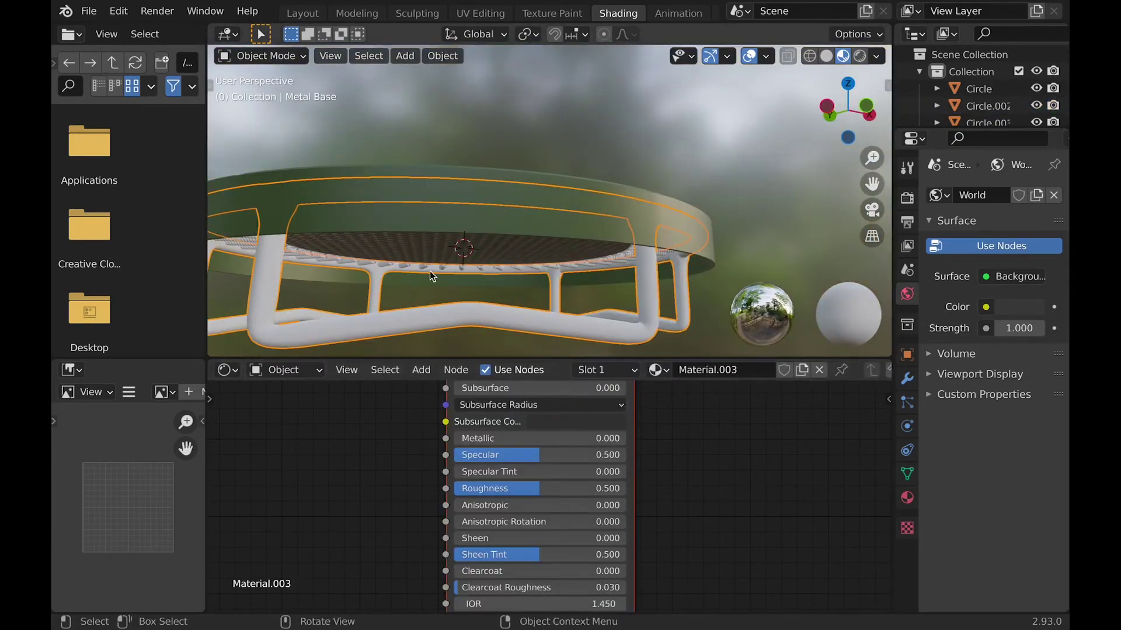
pyautogui.click(430, 271)
pyautogui.click(569, 449)
# Make the frame black with specular raised to 1.0.
pyautogui.moveTo(654, 230); pyautogui.dragTo(652, 345)
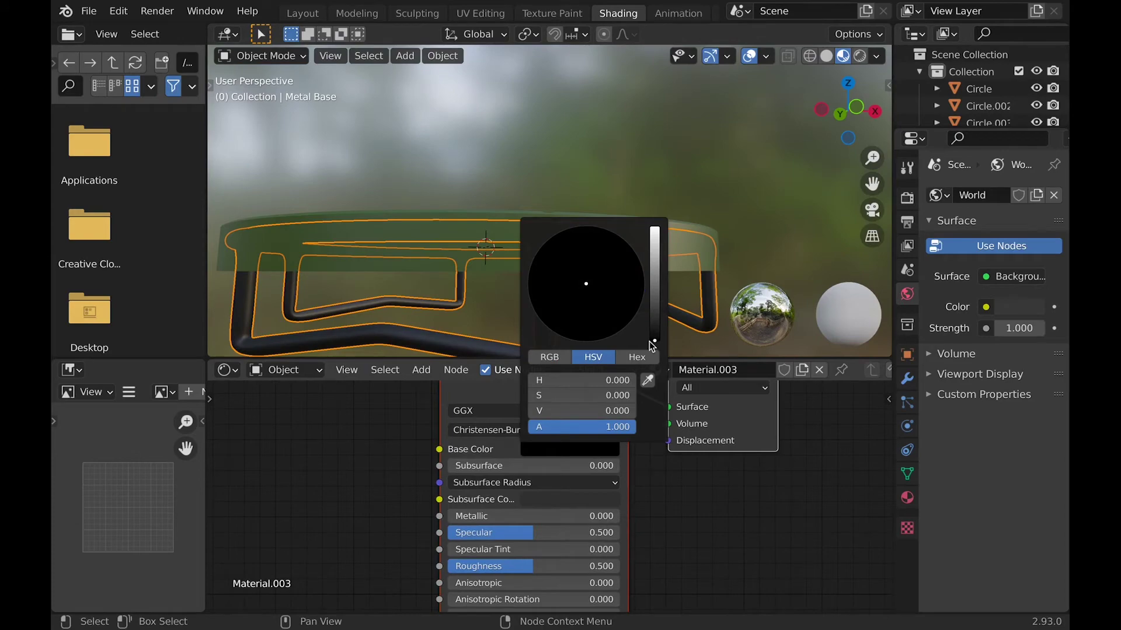
pyautogui.moveTo(584, 532); pyautogui.dragTo(619, 532)
pyautogui.scroll(5, 478, 177)
# Give the springs a new material with a mid-grey base color (value 0.394).
pyautogui.moveTo(478, 176); pyautogui.dragTo(410, 231, button='middle')
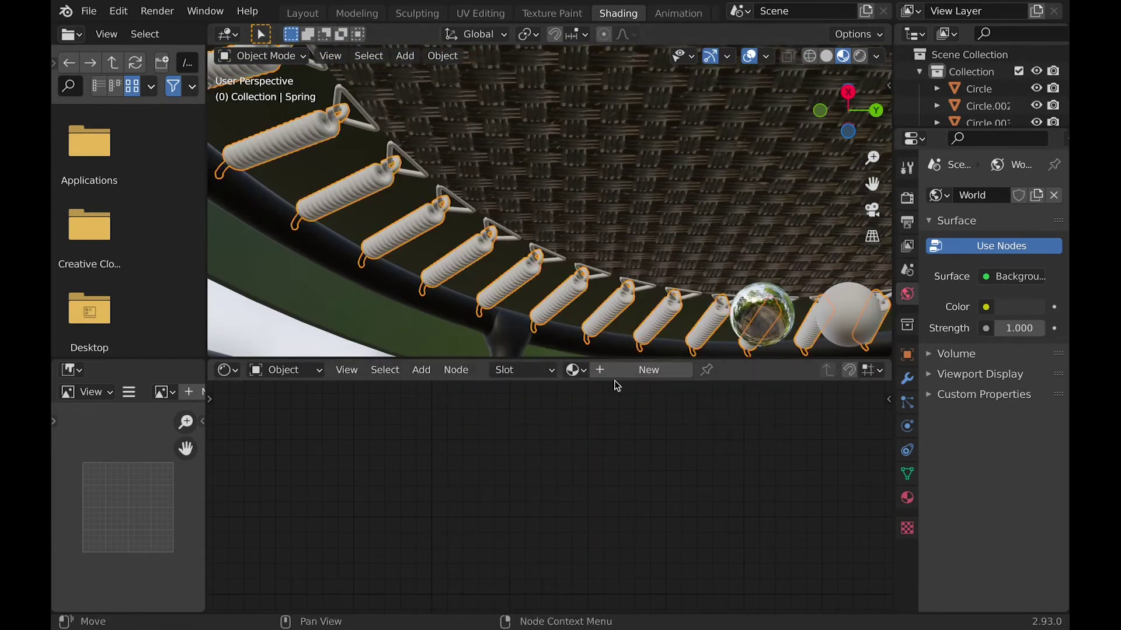
pyautogui.click(646, 369)
pyautogui.click(569, 449)
pyautogui.moveTo(657, 265); pyautogui.dragTo(658, 269)
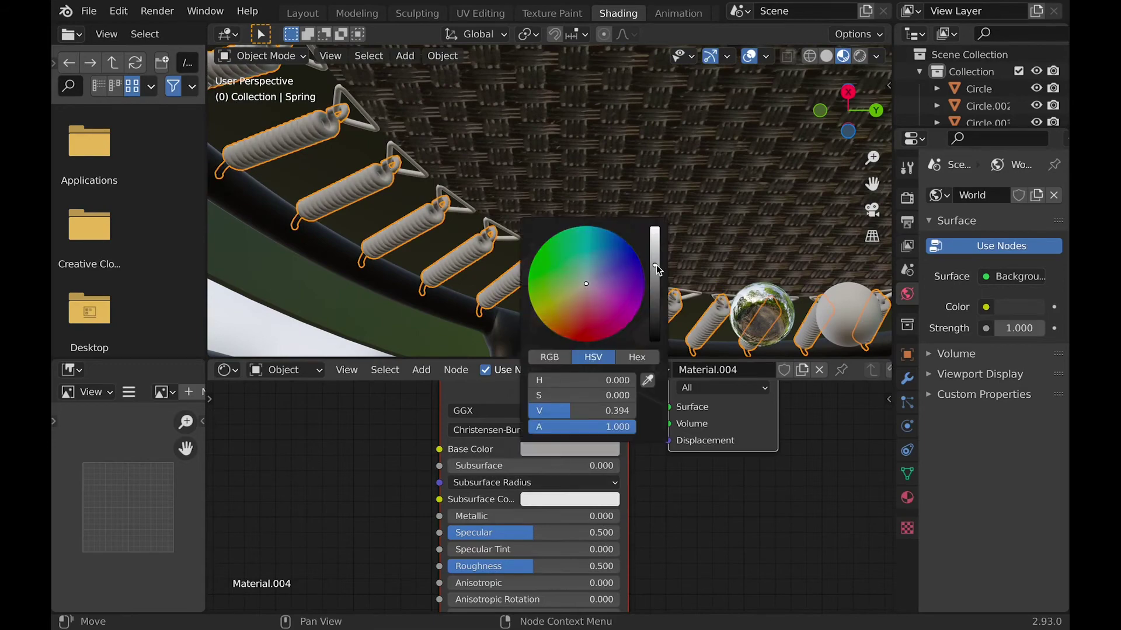